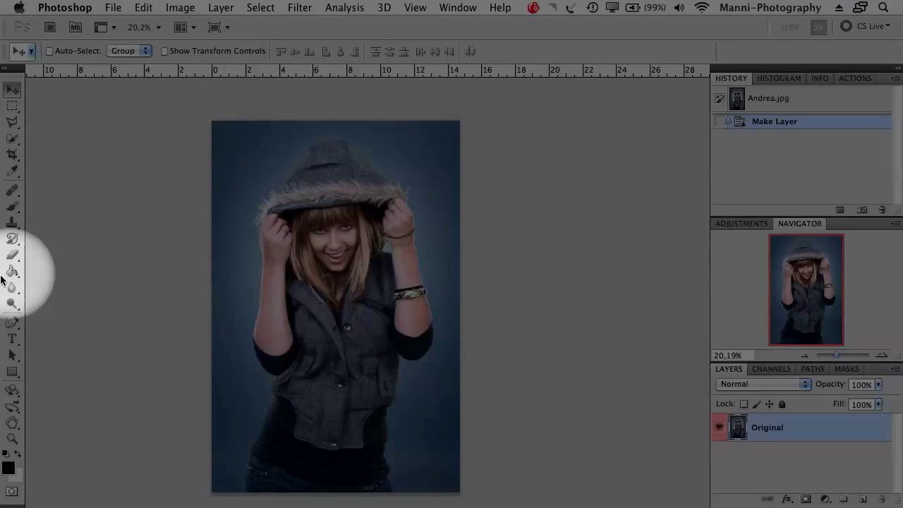
left_click(12, 224)
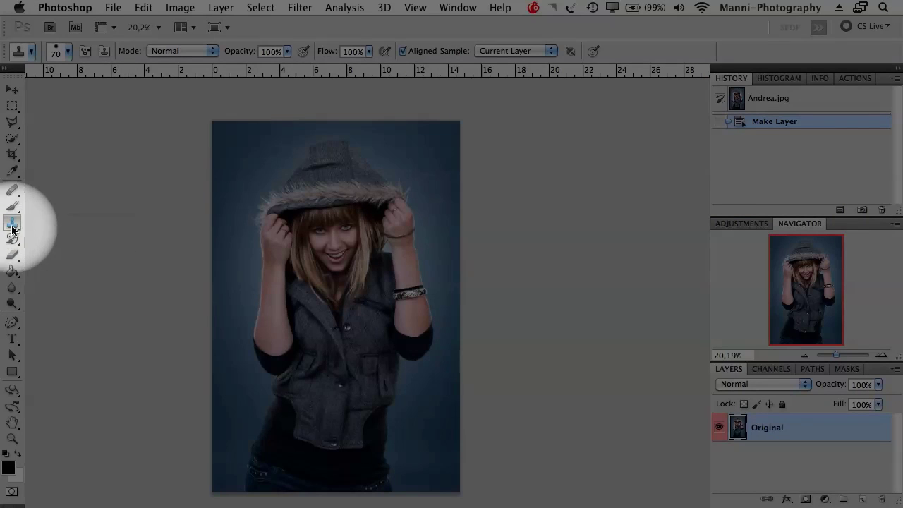
right_click(12, 226)
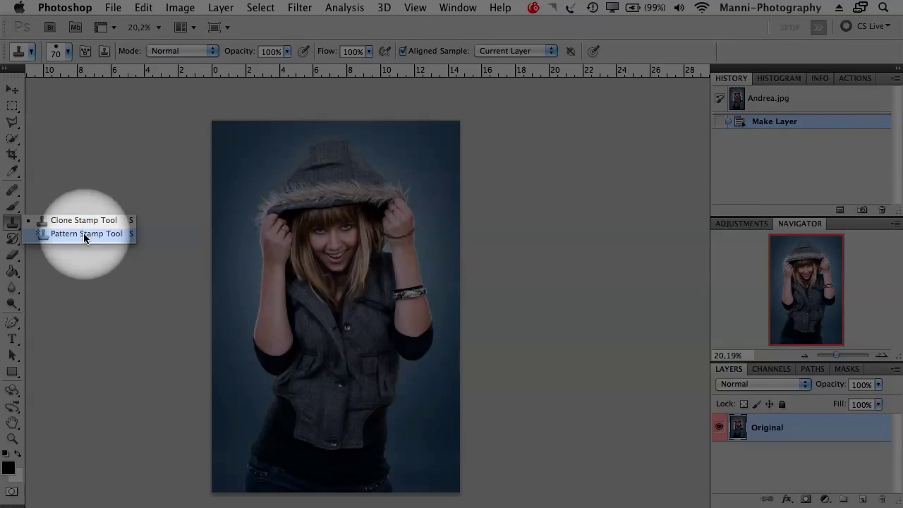
left_click(12, 240)
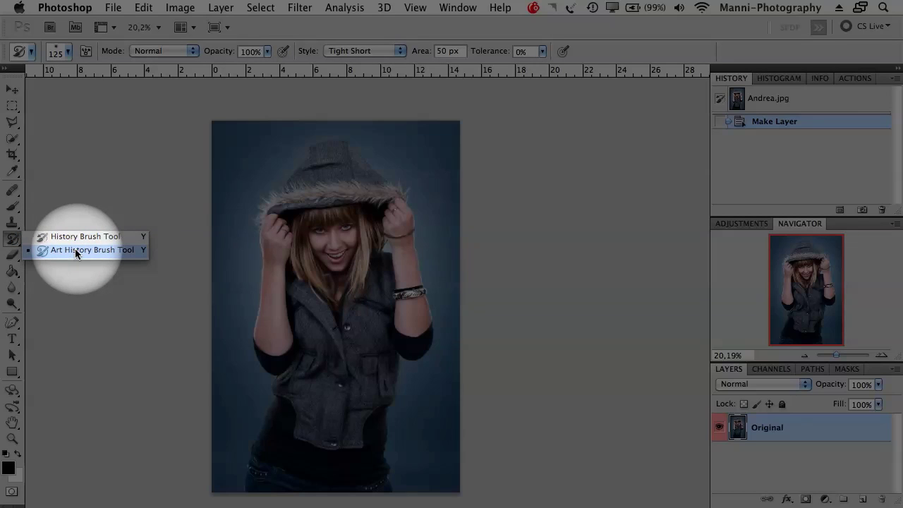
left_click(95, 249)
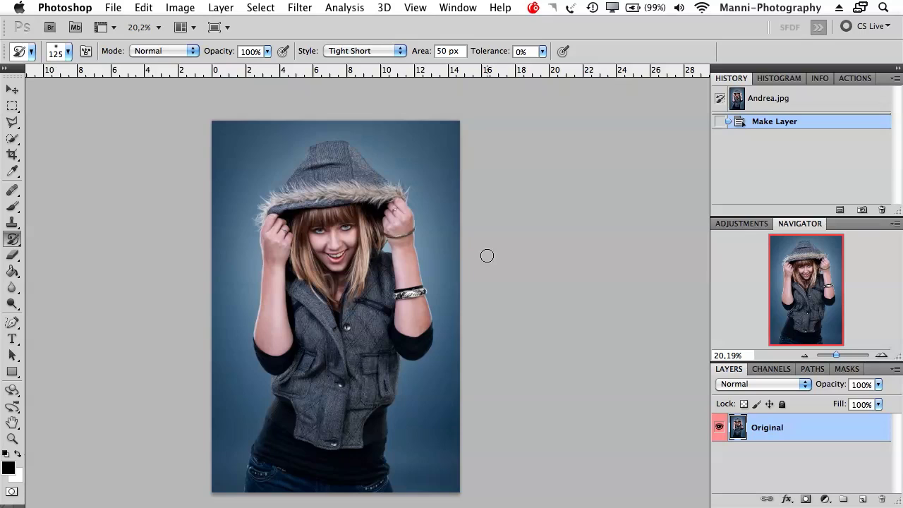
- Duplicate the Original layer and name the copy Retouch
left_click_drag(423, 296, 545, 345)
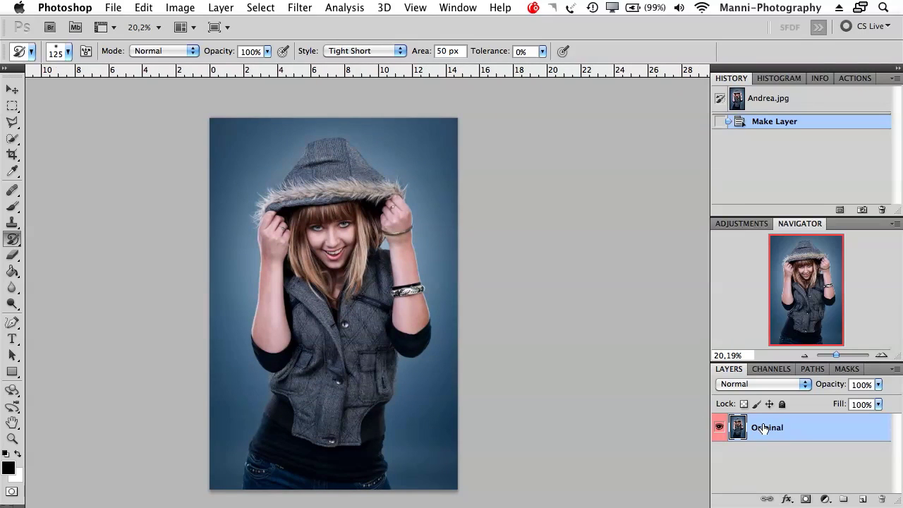
left_click_drag(802, 361, 802, 318)
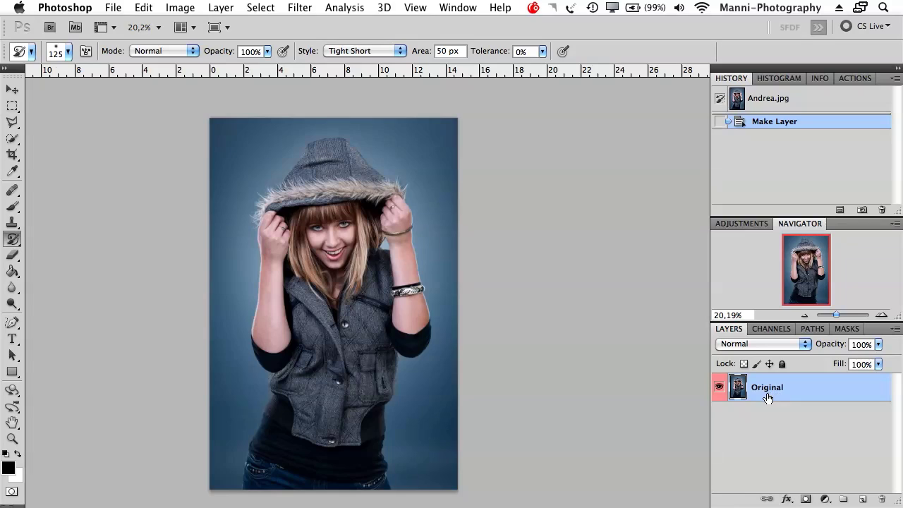
key("super+j")
key("BackSpace")
type("Er")
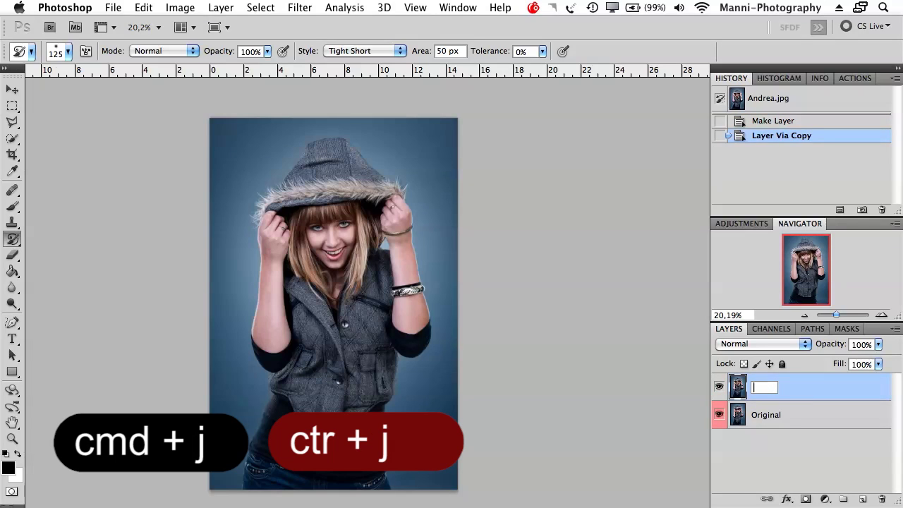
type("Ttocu")
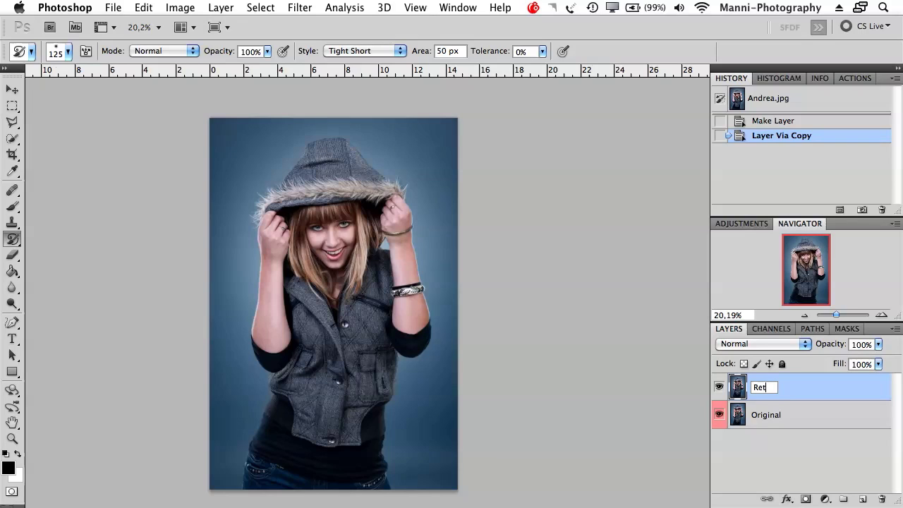
key("BackSpace")
key("BackSpace")
type("uch")
key("Return")
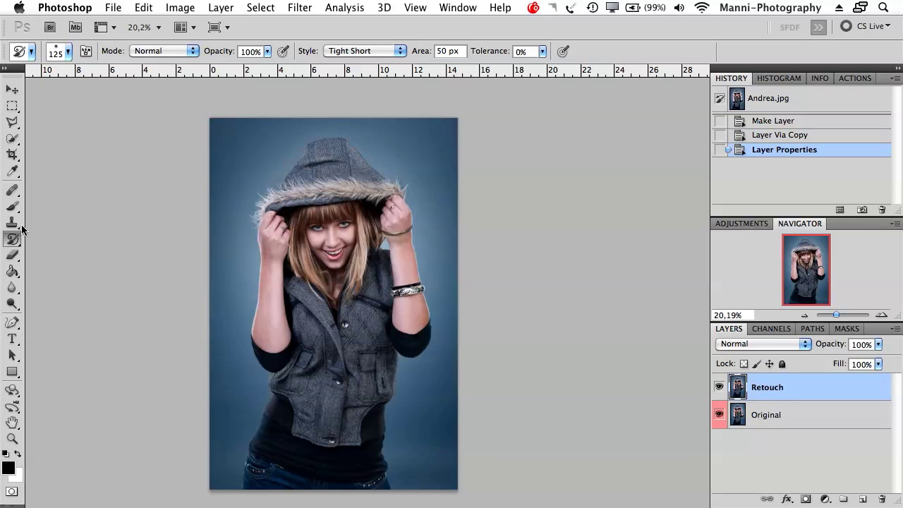
- Activate the Clone Stamp tool and keep its sampling source set to Current Layer
left_click(12, 222)
left_click(64, 219)
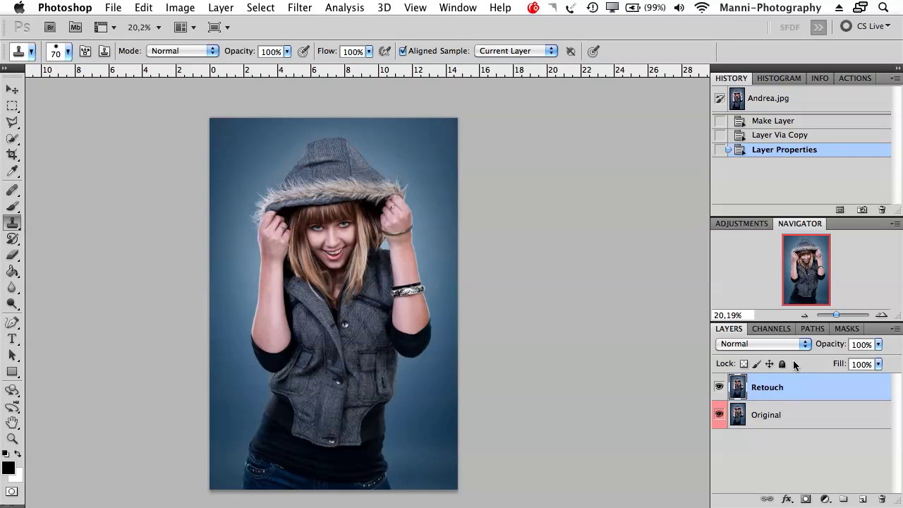
left_click_drag(838, 318, 844, 317)
left_click_drag(385, 236, 451, 241)
mouse_move(357, 351)
left_mouse_down()
mouse_move(397, 325)
mouse_move(451, 242)
mouse_move(427, 269)
left_mouse_up()
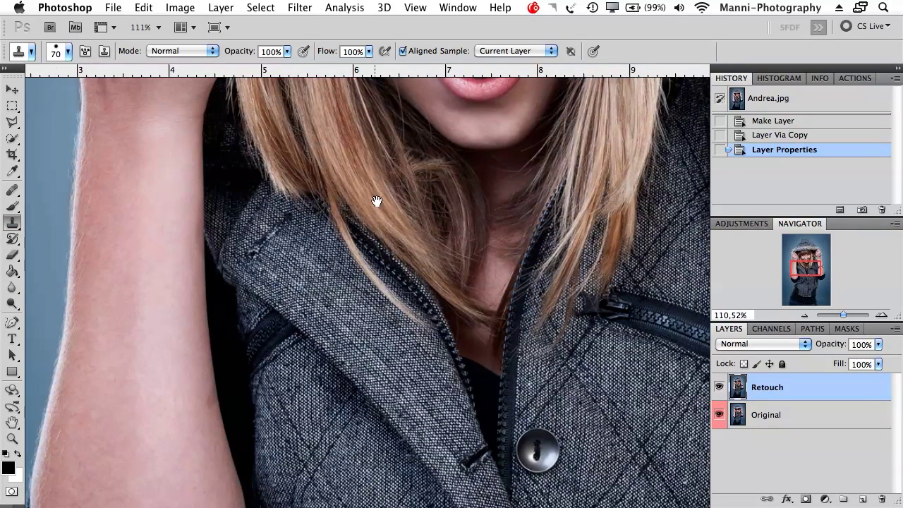
mouse_move(377, 202)
left_mouse_down()
mouse_move(308, 322)
mouse_move(339, 289)
left_mouse_up()
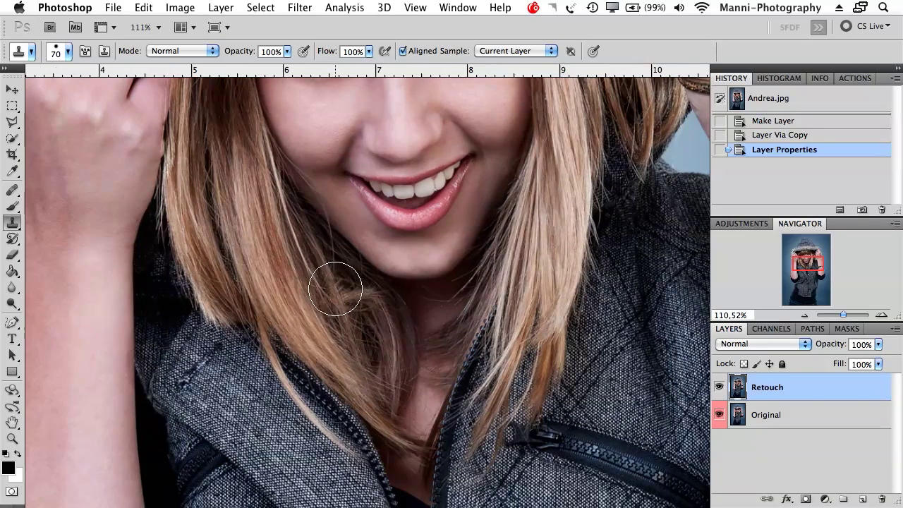
mouse_move(333, 329)
left_mouse_down()
mouse_move(352, 352)
mouse_move(346, 357)
left_mouse_up()
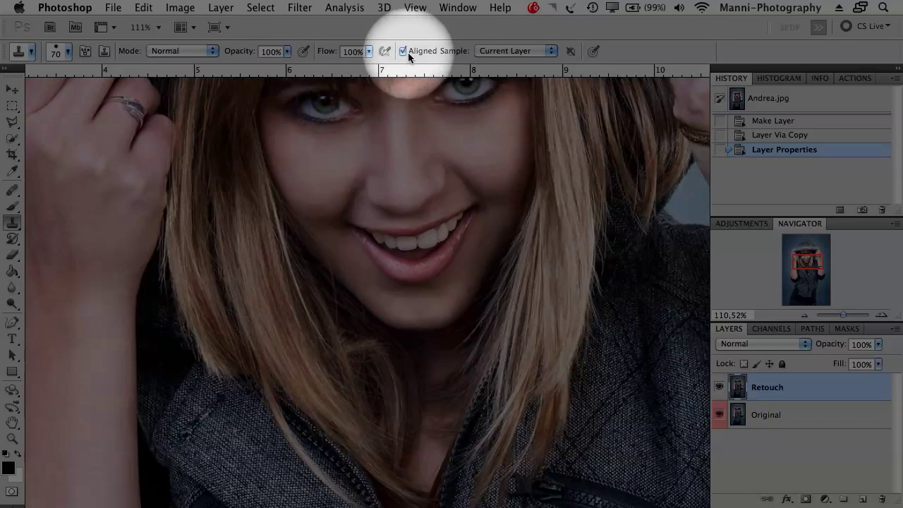
left_click(530, 51)
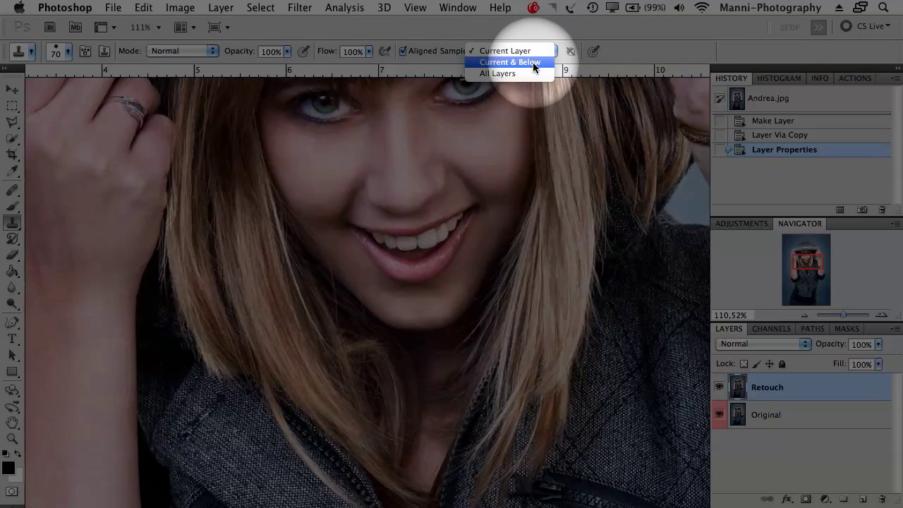
left_click(536, 48)
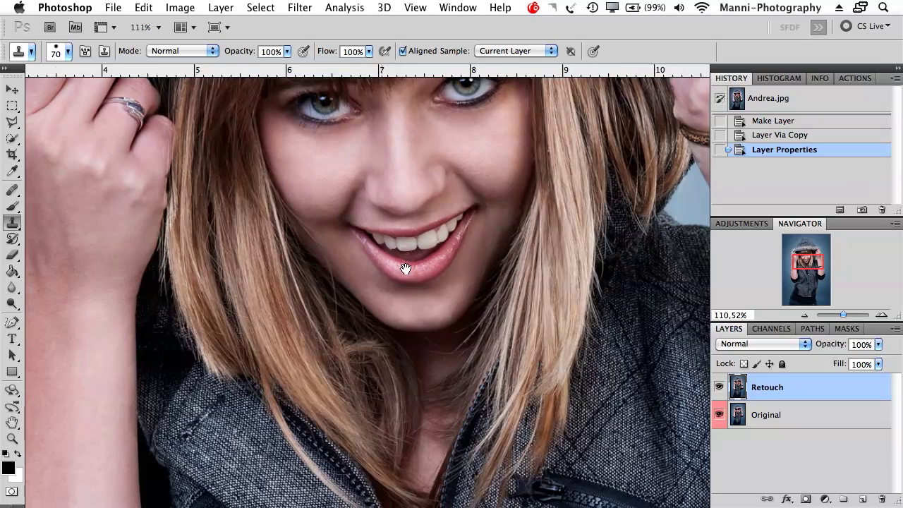
- Add a new empty layer above the Retouch layer
scroll(423, 282, "left", 3)
scroll(423, 282, "up", 2)
left_click(861, 499)
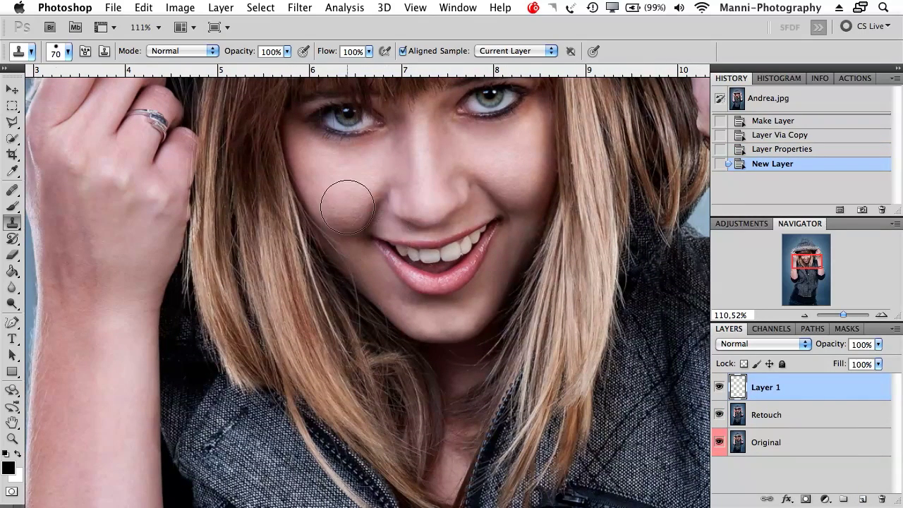
- Paint small black dots with the Brush on the cheek, nose bridge, lower lip, nostril fold and forearm on the new layer
key("b")
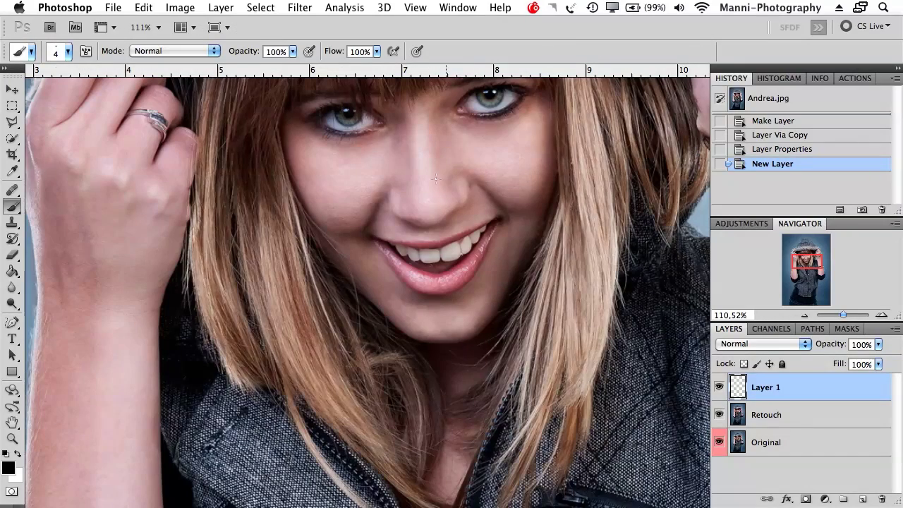
left_click_drag(487, 175, 476, 181)
left_click(495, 177)
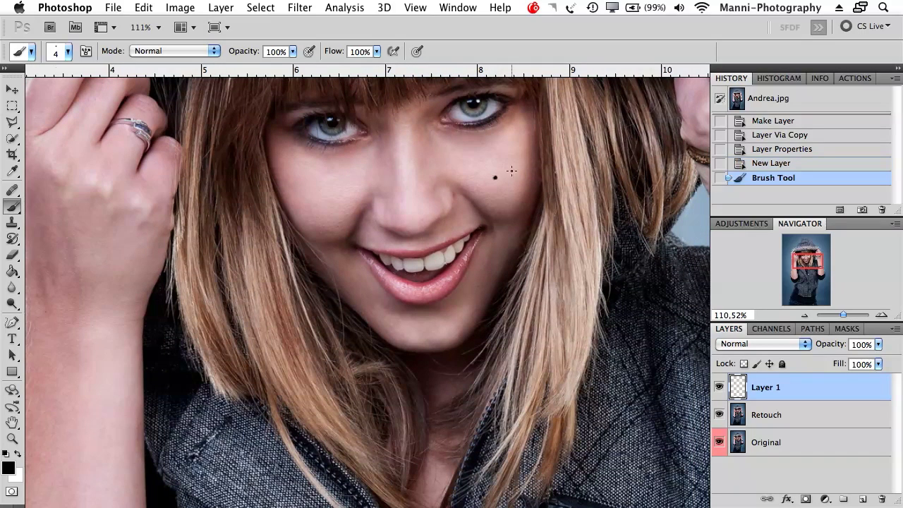
left_click(404, 160)
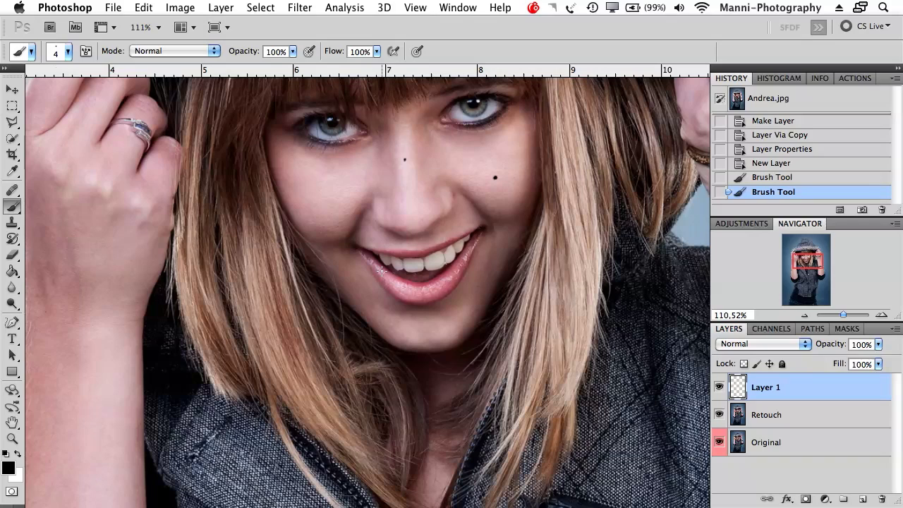
left_click(399, 287)
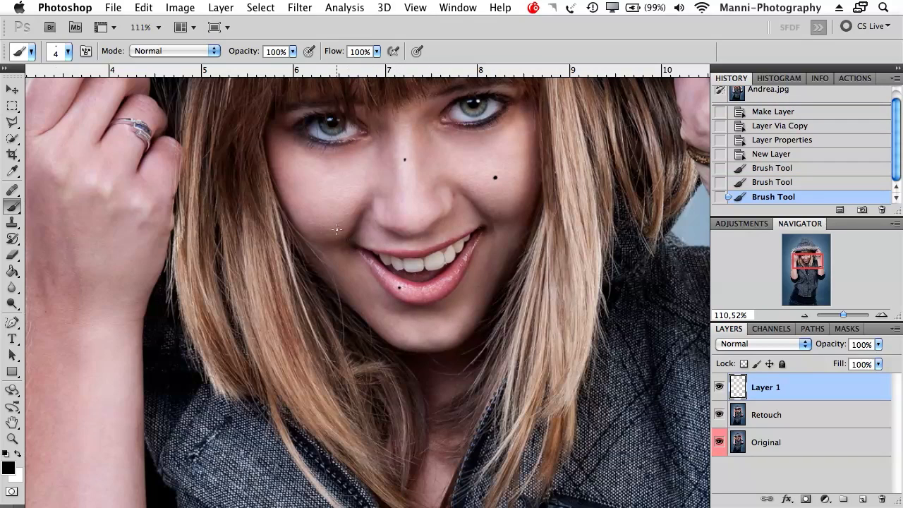
left_click(359, 219)
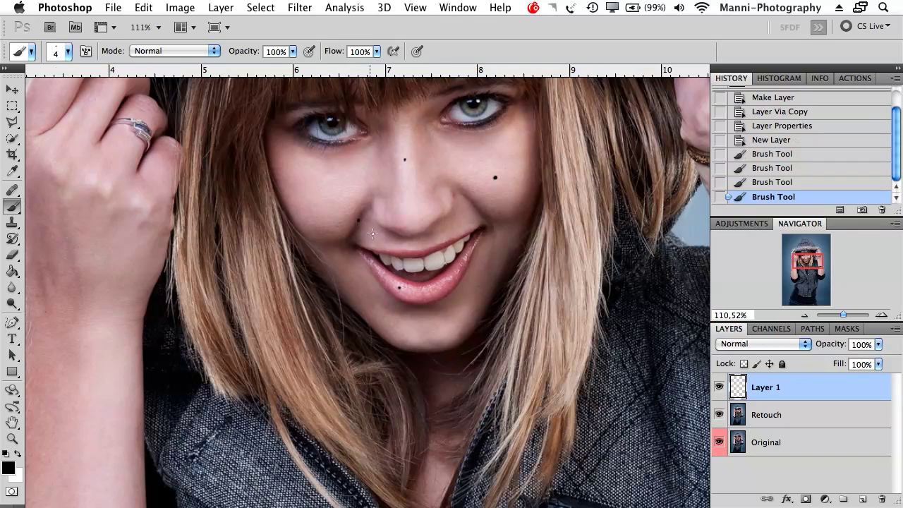
left_click_drag(343, 311, 437, 153)
left_click_drag(158, 282, 279, 306)
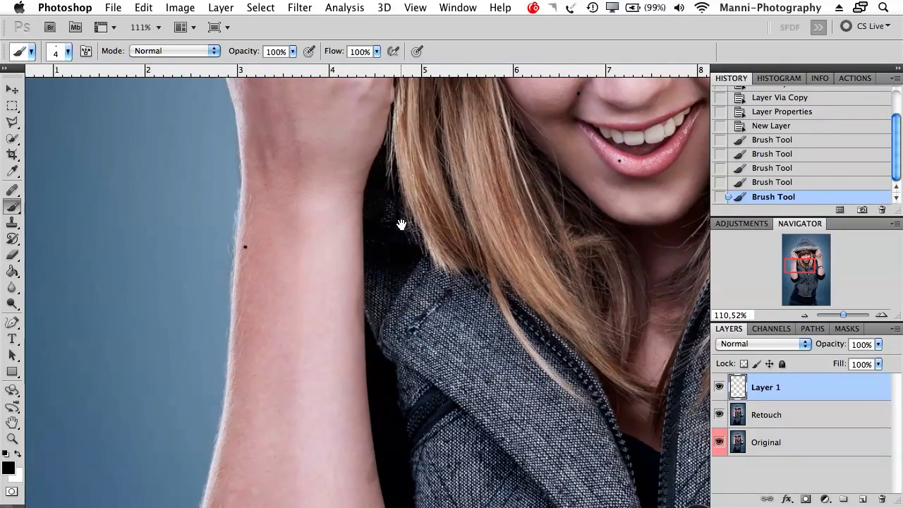
- Switch to the Clone Stamp tool for retouching the black dot on the lower lip
left_click_drag(402, 224, 337, 393)
left_click_drag(653, 326, 557, 242)
mouse_move(513, 318)
left_mouse_down()
mouse_move(510, 272)
mouse_move(512, 282)
left_mouse_up()
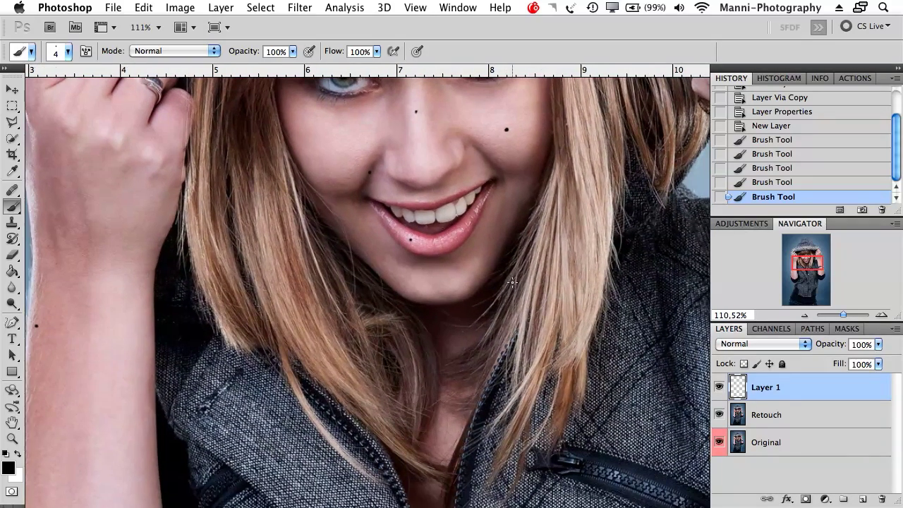
left_click(12, 222)
right_click(12, 221)
left_click(63, 221)
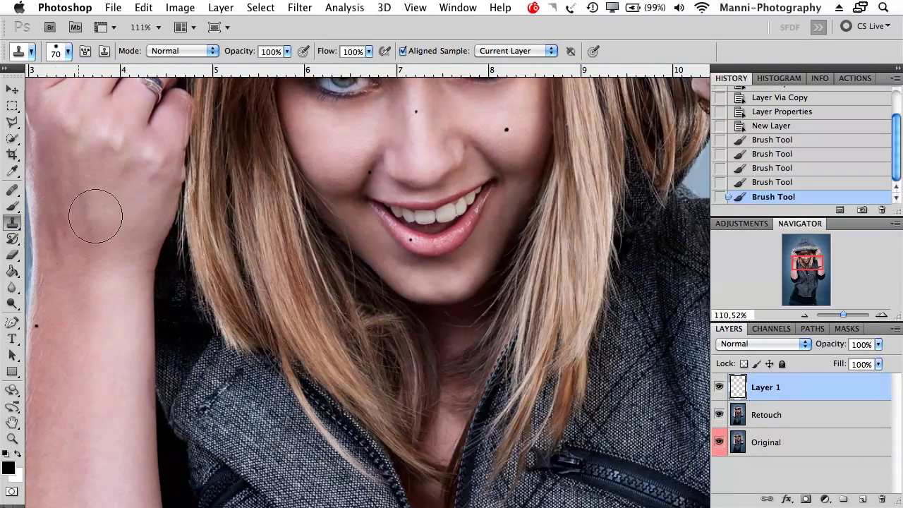
left_click_drag(842, 316, 850, 316)
left_click_drag(386, 195, 465, 374)
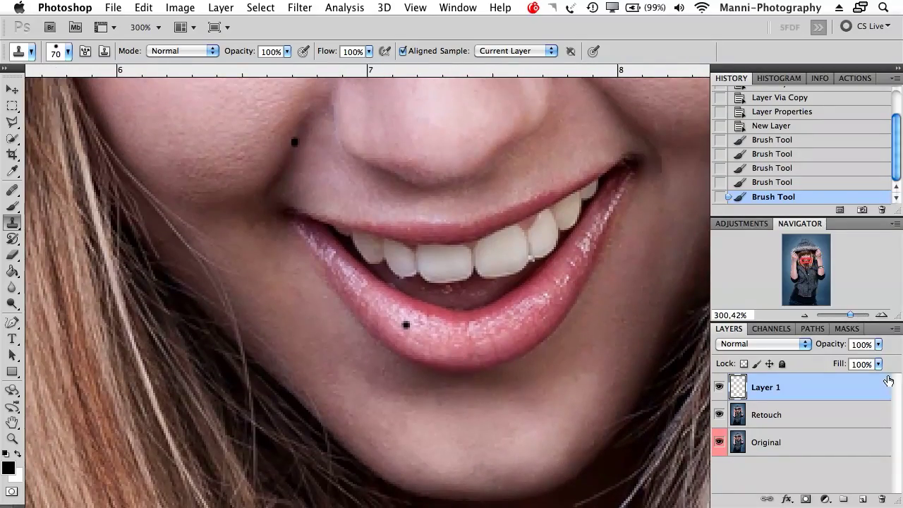
left_click_drag(660, 342, 668, 313)
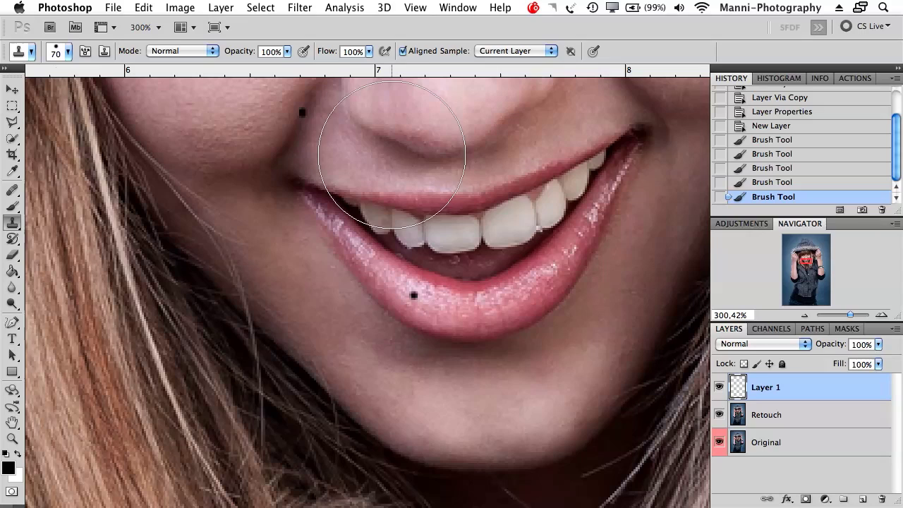
- Set the Clone Stamp brush to a size of 4 px and a hardness of 65%
key("bracketleft")
key("bracketleft")
key("bracketleft")
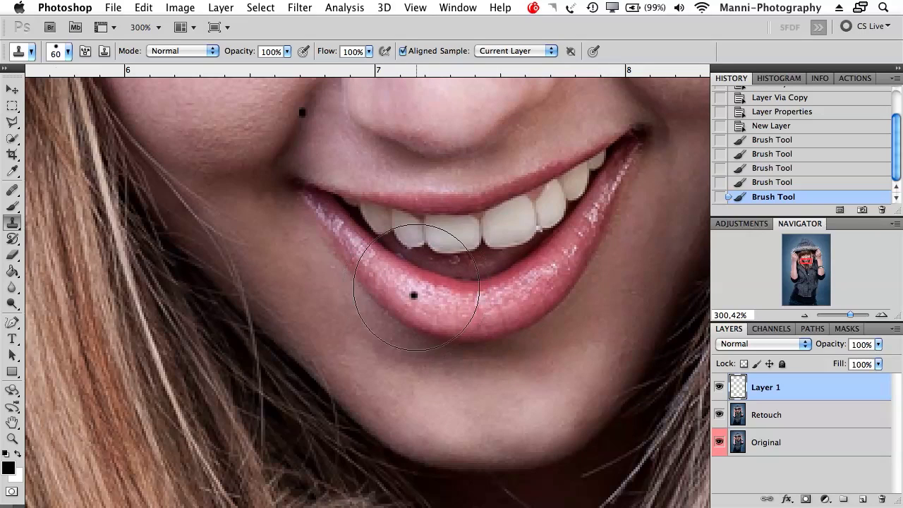
key("bracketleft")
key("bracketleft")
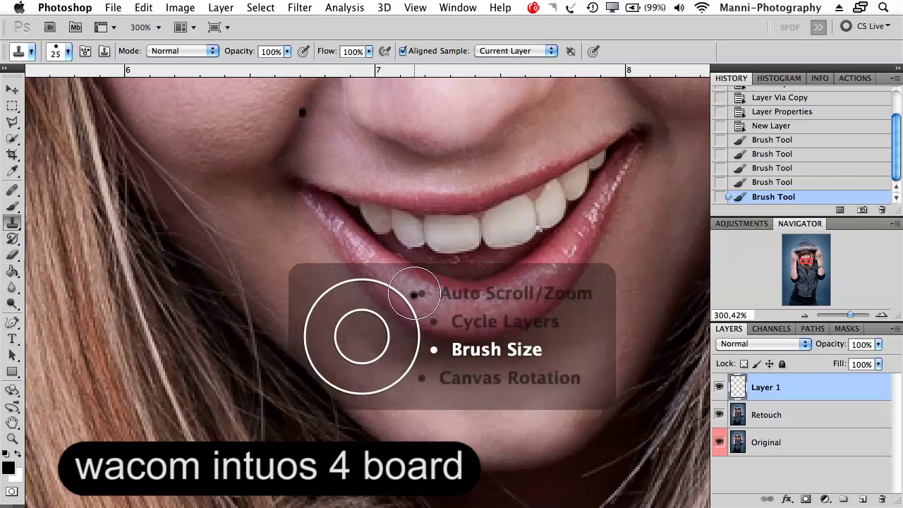
key("bracketleft")
key("bracketleft")
key("bracketleft")
key("bracketleft")
key("bracketleft")
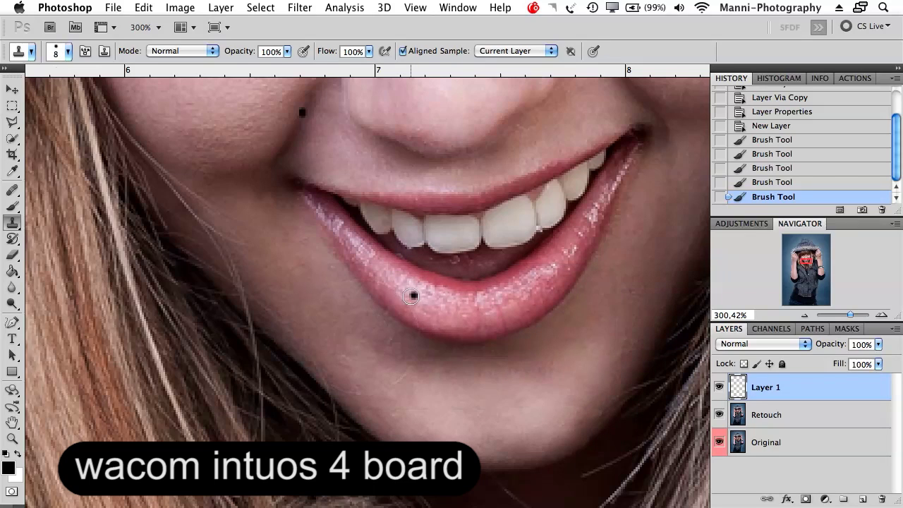
key("bracketleft")
key("bracketleft")
key("bracketleft")
key("bracketleft")
key("bracketleft")
key("bracketleft")
key("bracketleft")
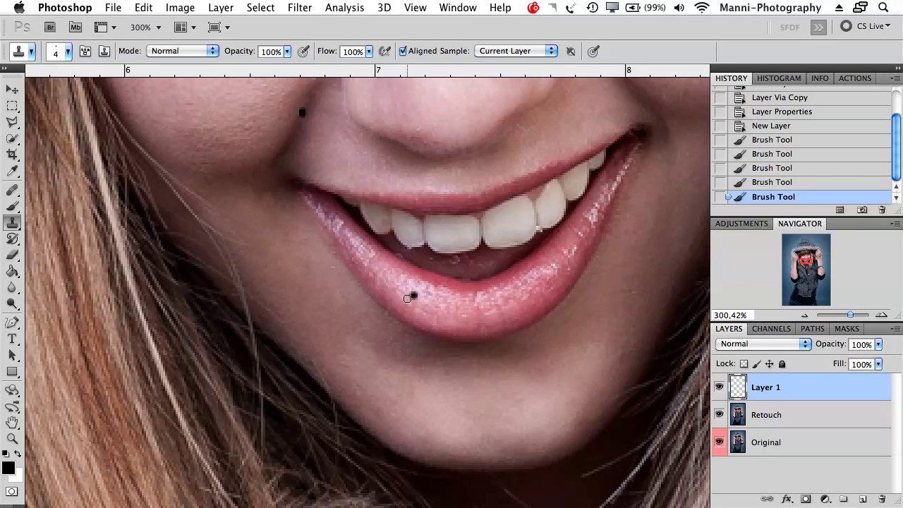
left_click(66, 52)
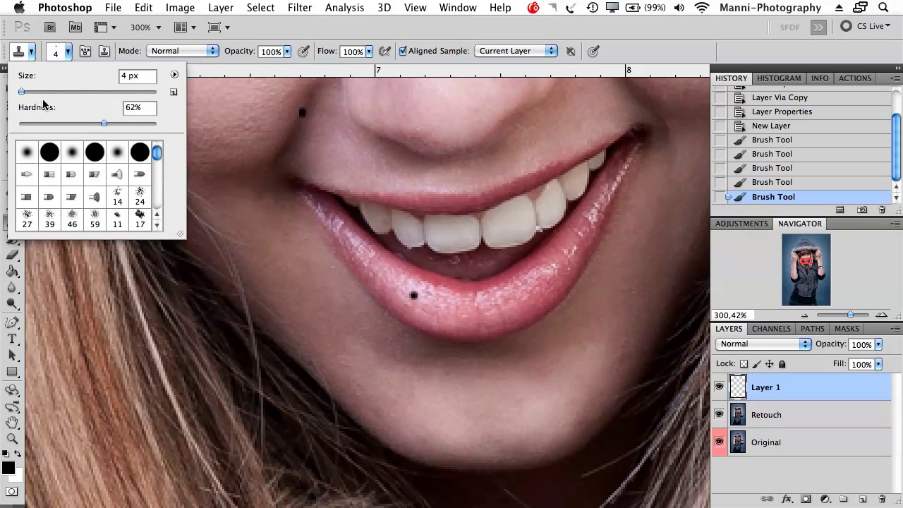
mouse_move(106, 124)
left_mouse_down()
mouse_move(134, 126)
mouse_move(109, 132)
left_mouse_up()
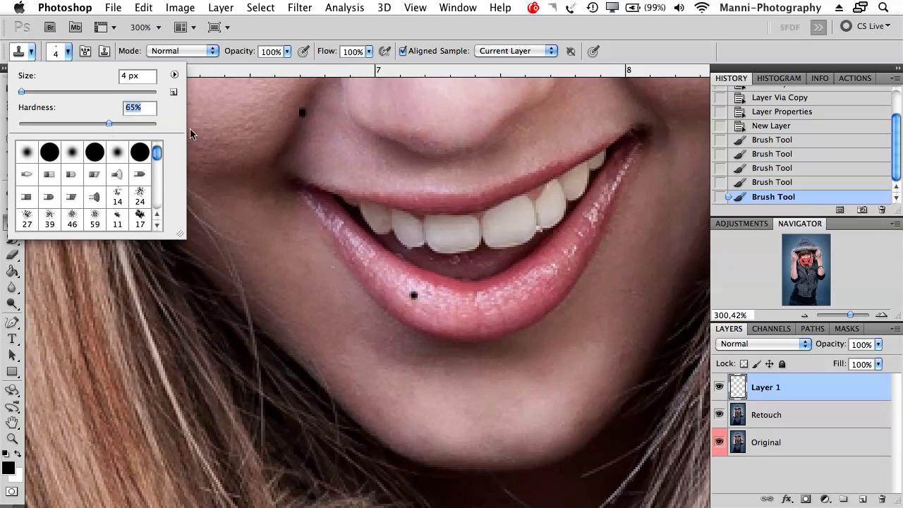
- Try to clone over the black dot on the lower lip without defining a source point
left_click(426, 292)
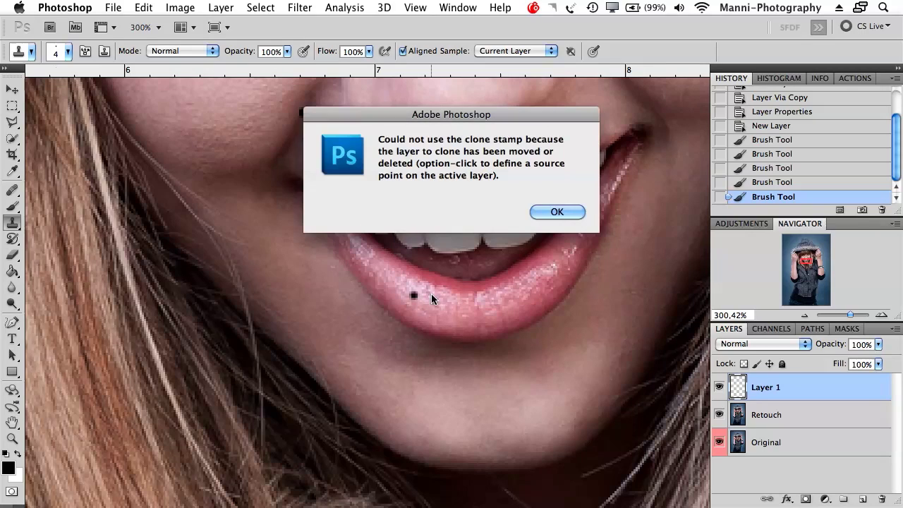
left_click(543, 212)
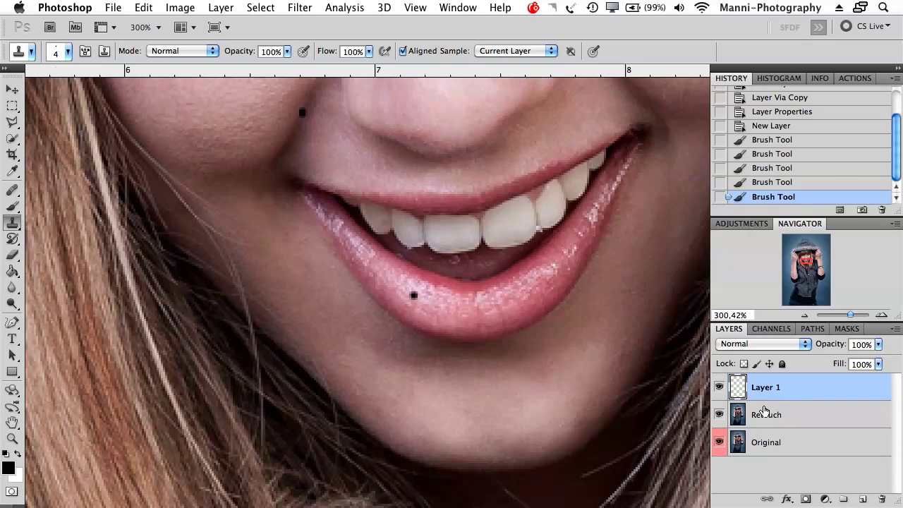
- Merge Layer 1 with the Retouch layer, rename the merged layer "Retouch" and keep it as the active layer
left_click(793, 414, "shift")
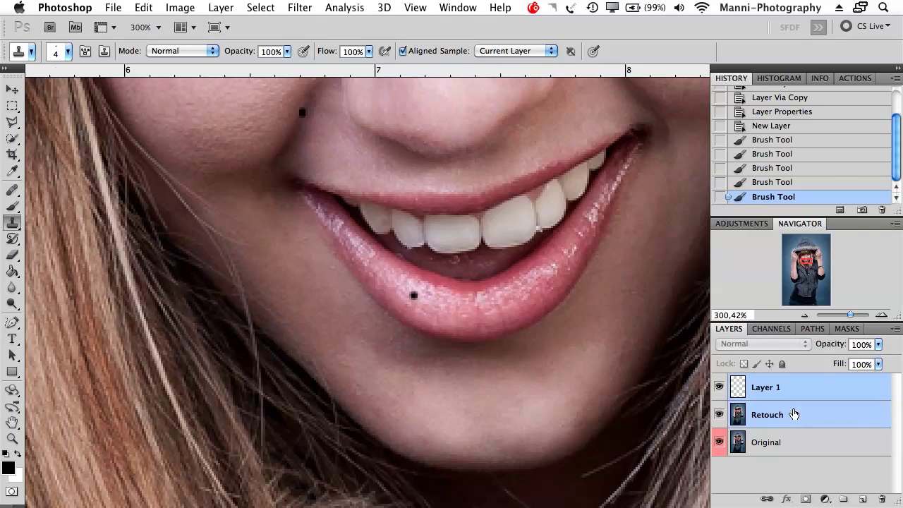
right_click(796, 391)
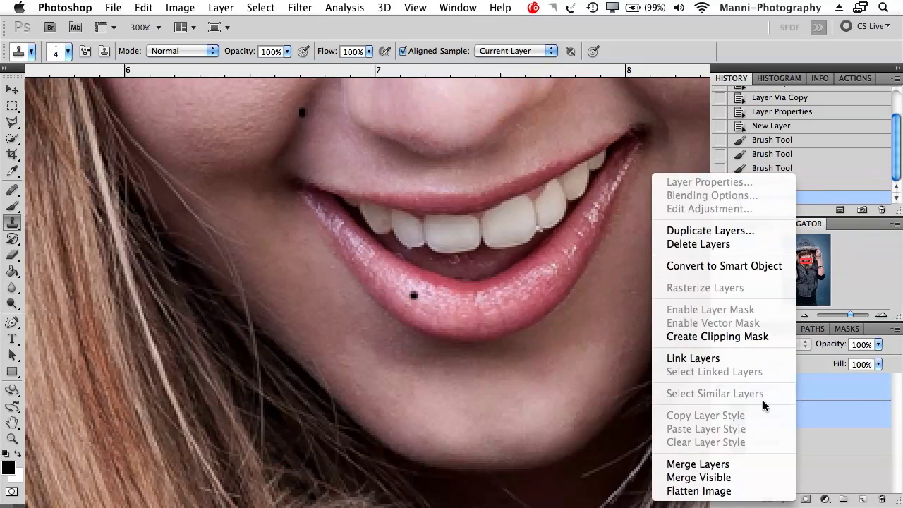
left_click(744, 463)
double_click(772, 388)
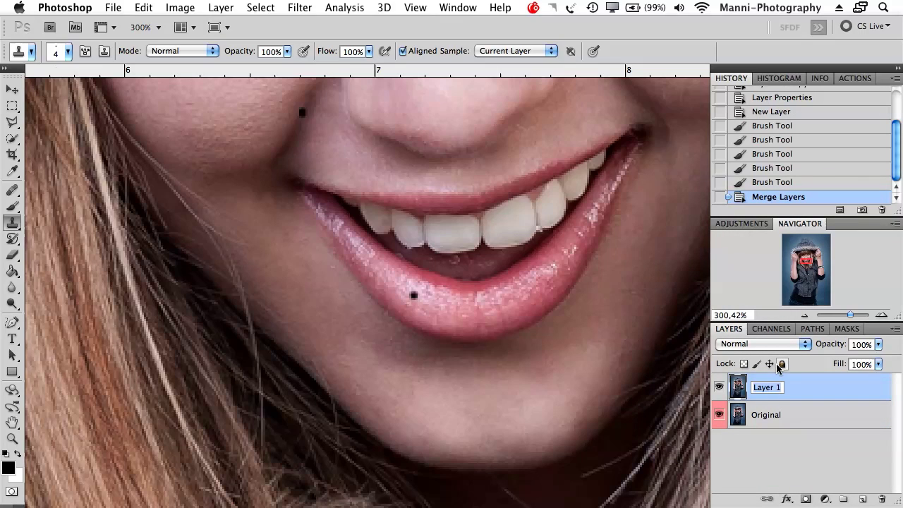
type("Retouch")
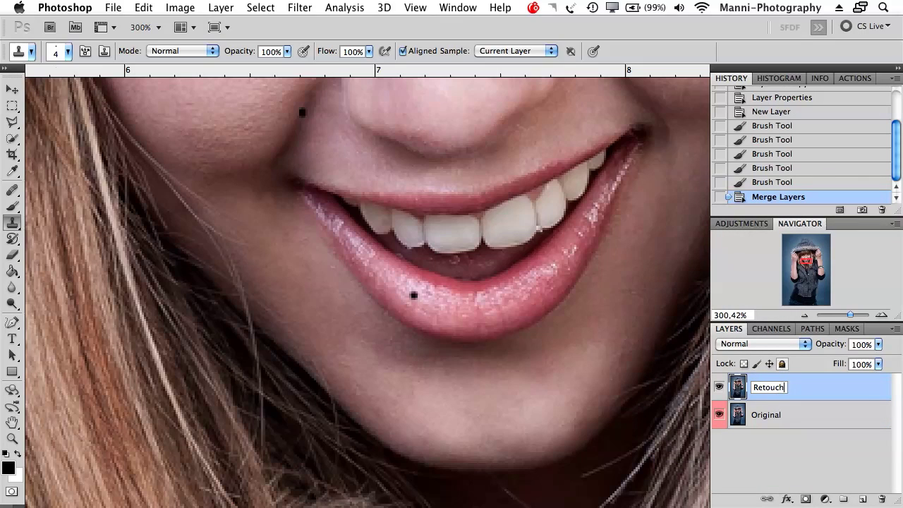
key("Return")
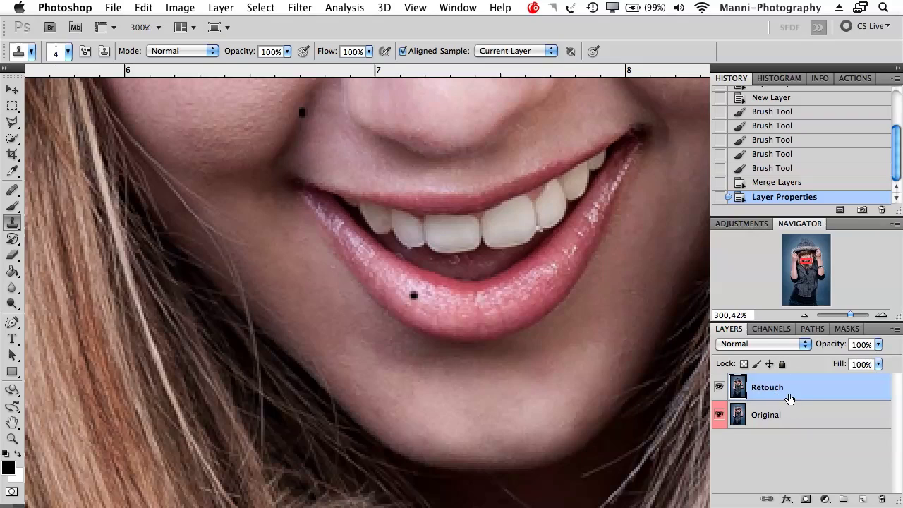
left_click(790, 415)
left_click(791, 388)
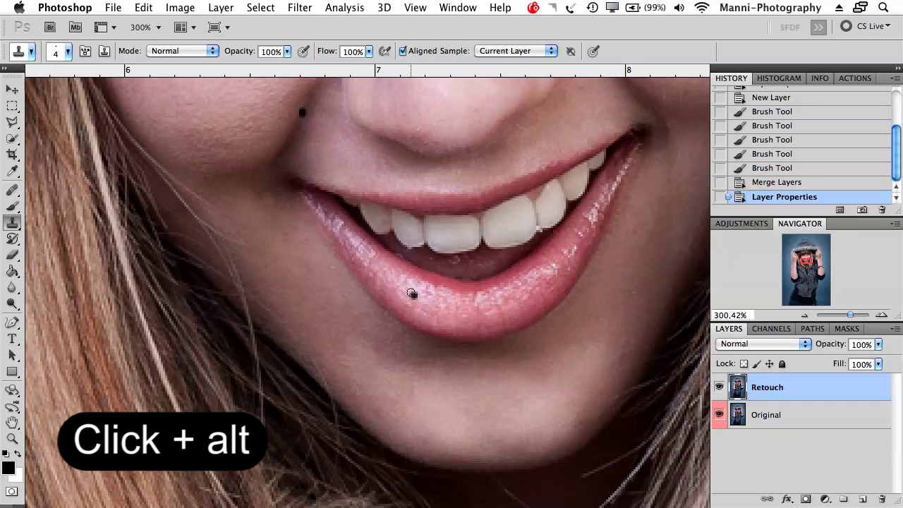
- Try to cover the black dot on the lower lip with skin cloned from the chin, and undo the clone
left_click(414, 296, "alt")
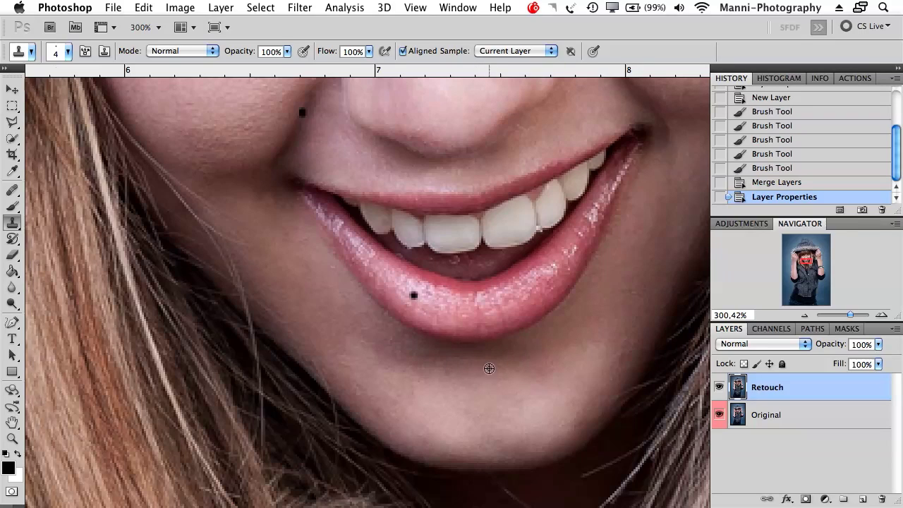
left_click(414, 296)
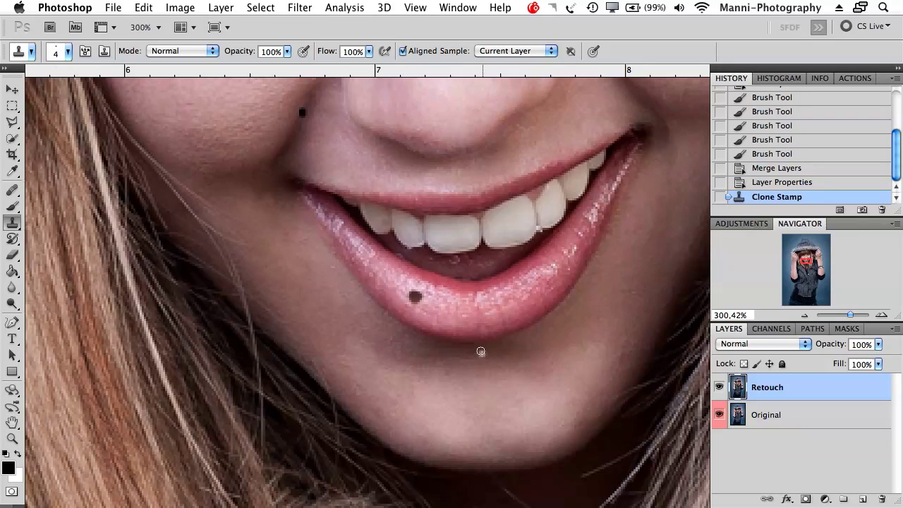
left_click(431, 295, "alt")
key("super+z")
key("super+z")
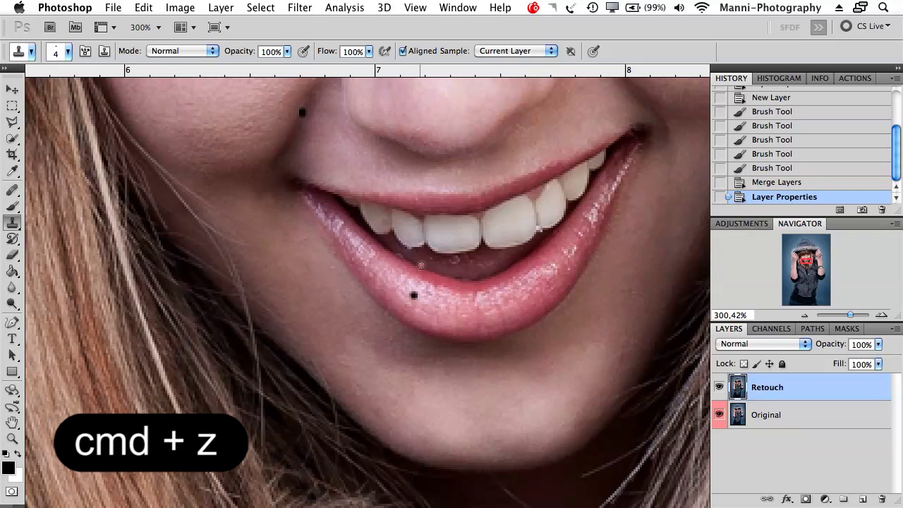
- Clone nearby lip texture over the black dot on the lower lip and blend the spot with the Healing Brush
left_click(430, 305, "alt")
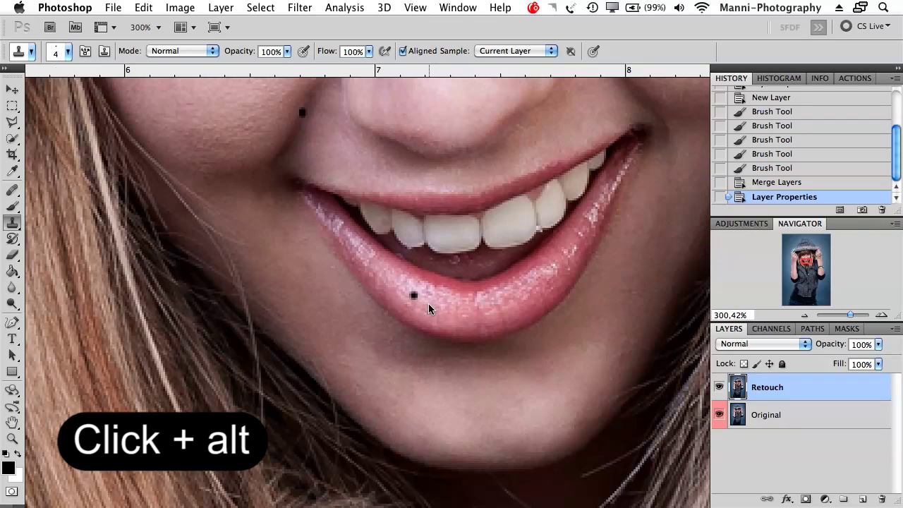
left_click_drag(413, 295, 416, 298)
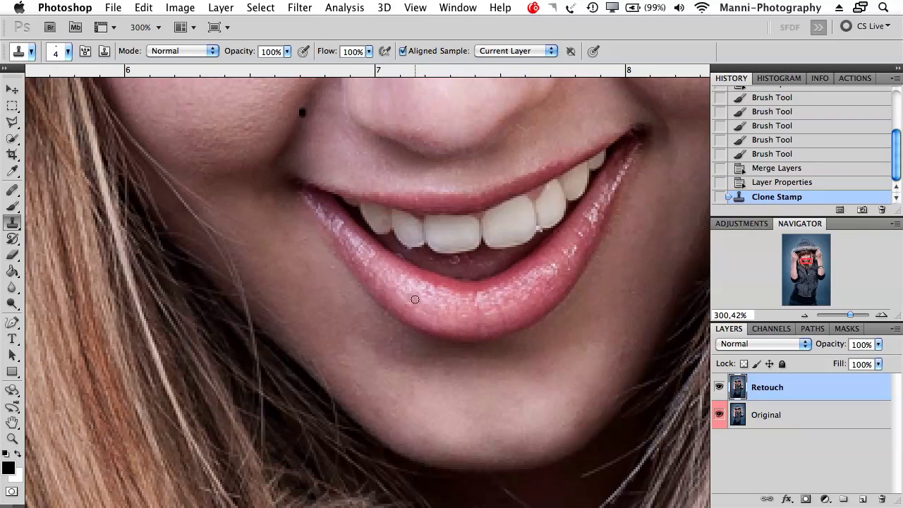
key("j")
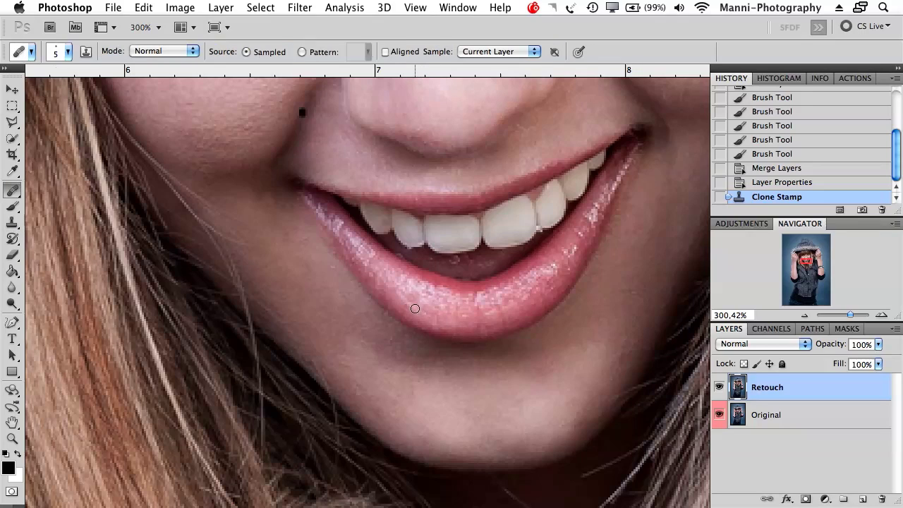
left_click(476, 338, "alt")
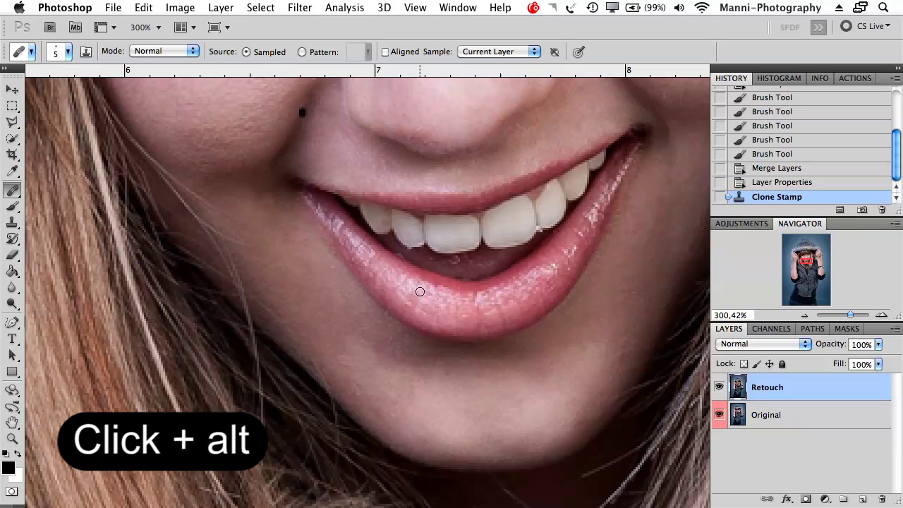
left_click(423, 295)
left_click(415, 298)
left_click(412, 296)
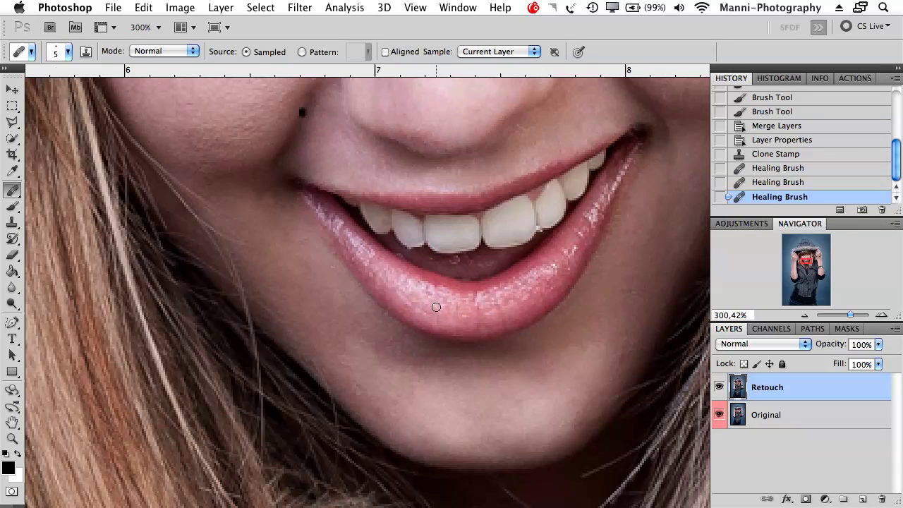
- Remove the black dot in the nostril fold with the Clone Stamp, using shadowed skin along the same fold as source
key("s")
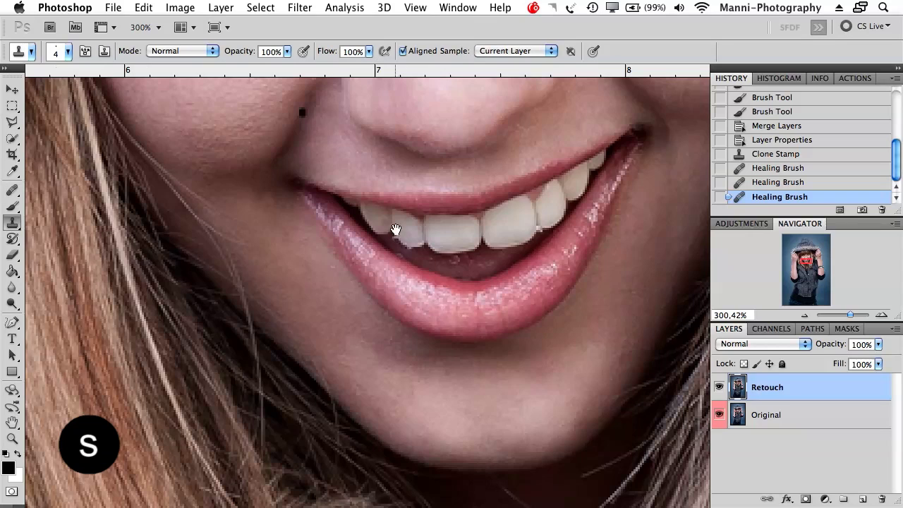
scroll(404, 189, "up", 5)
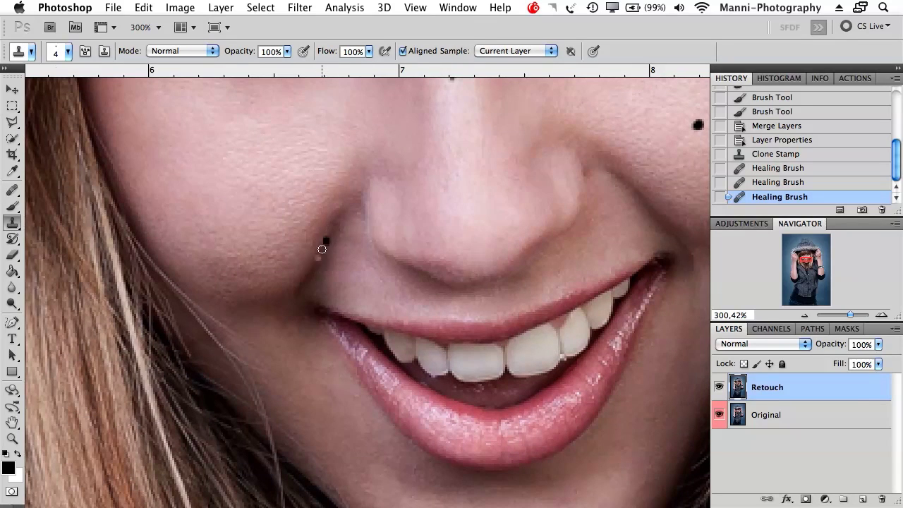
left_click(331, 240)
left_click_drag(850, 315, 854, 314)
left_click_drag(451, 288, 486, 307)
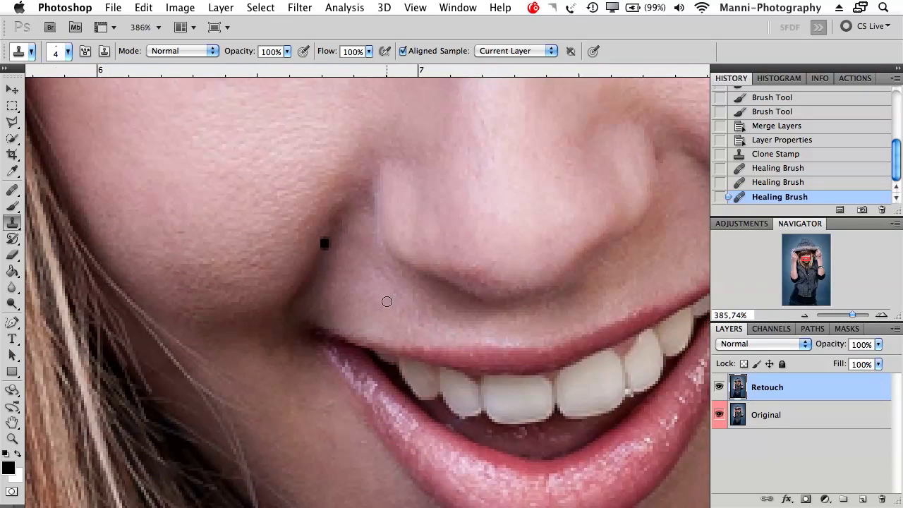
left_click(301, 240)
left_click(324, 249)
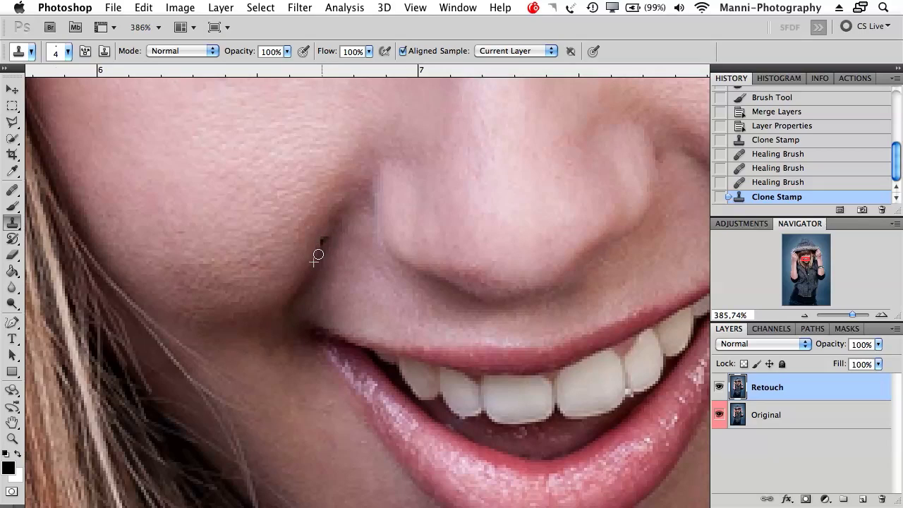
left_click(326, 238)
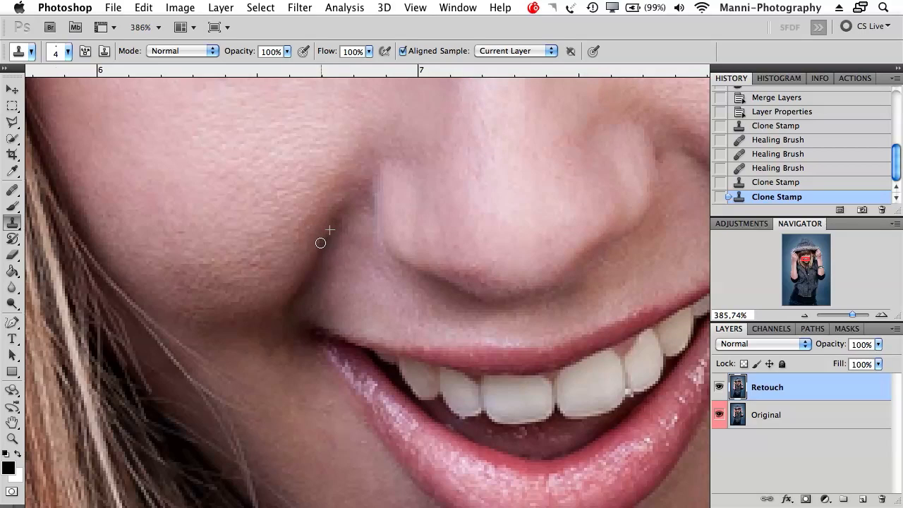
left_click(321, 242)
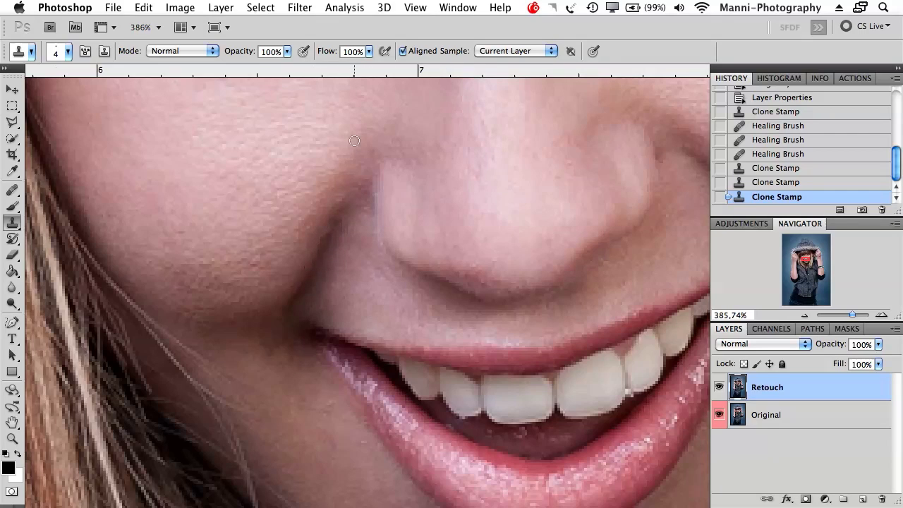
- Clone adjacent skin over the black dot on the bridge of the nose
left_click_drag(854, 314, 844, 315)
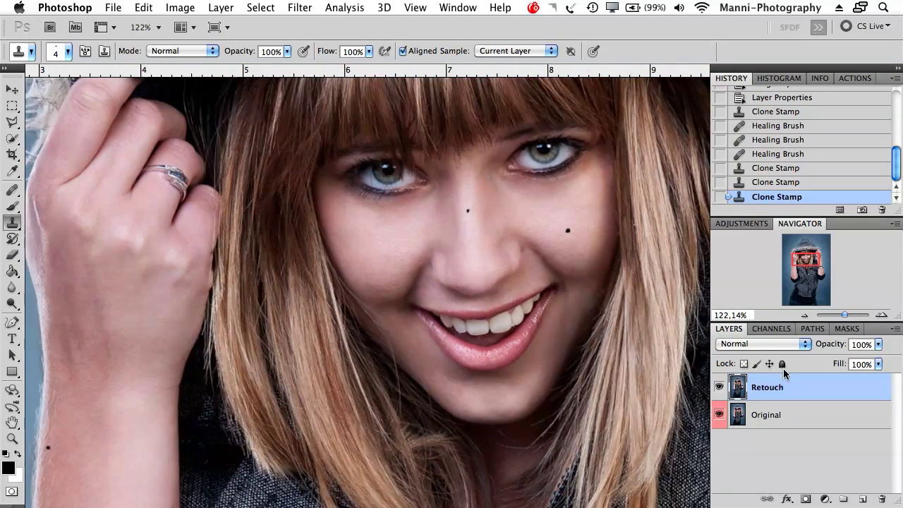
left_click_drag(845, 315, 853, 315)
left_click_drag(520, 219, 456, 342)
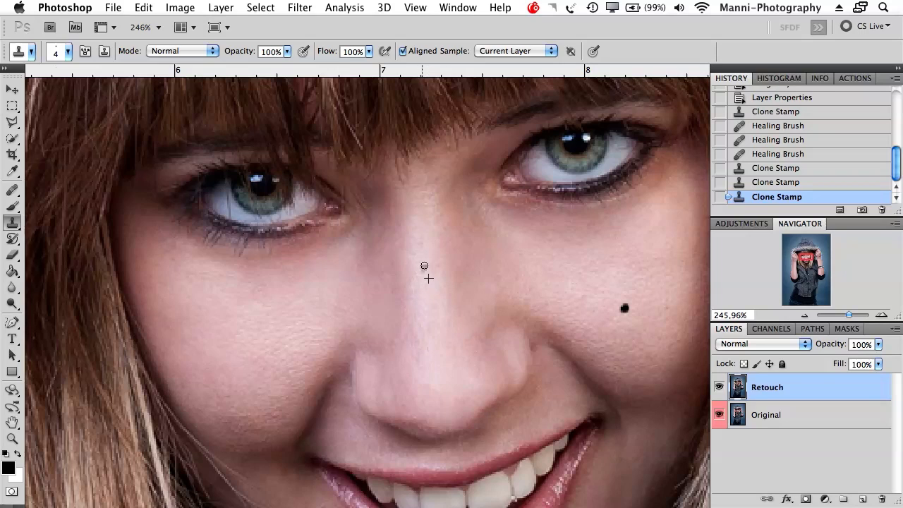
left_click(420, 265)
left_click(423, 266)
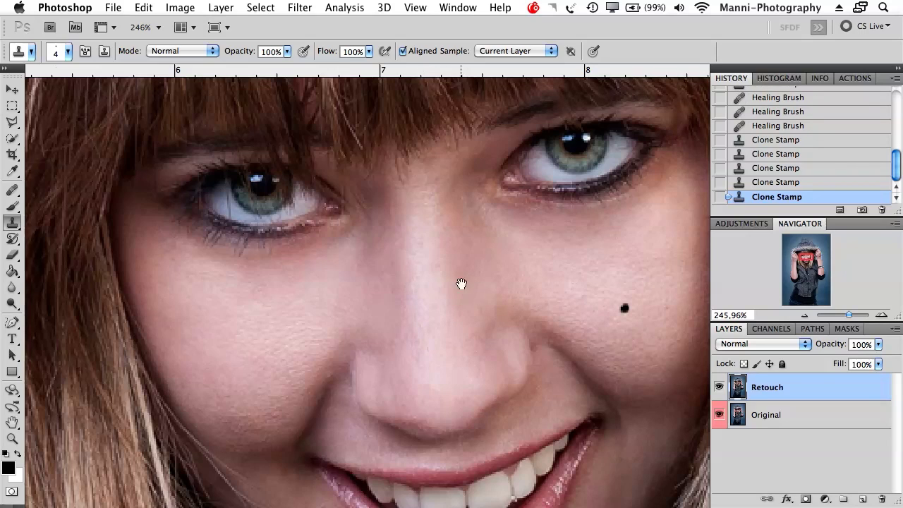
- Sample skin right beside the black dot on the cheek and clone it over the dot
scroll(494, 293, "right", 5)
scroll(493, 293, "down", 2)
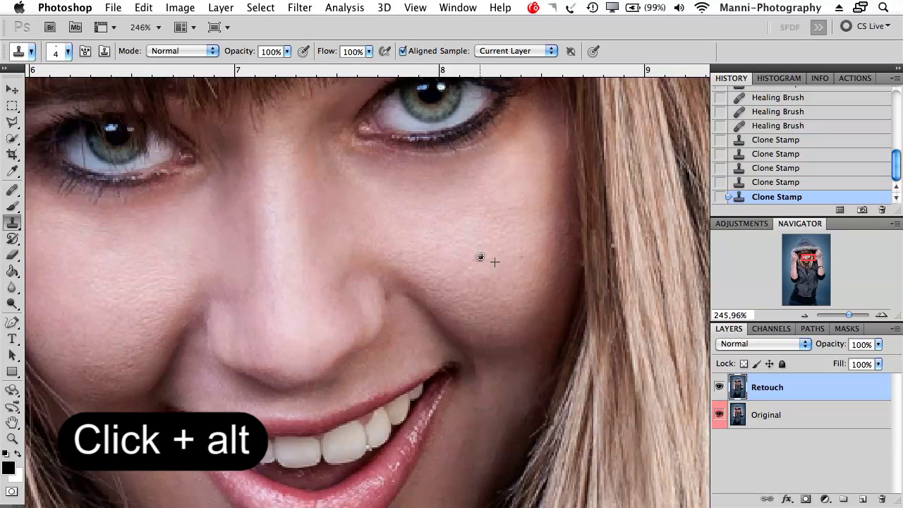
left_click(492, 262, "alt")
left_click(484, 251)
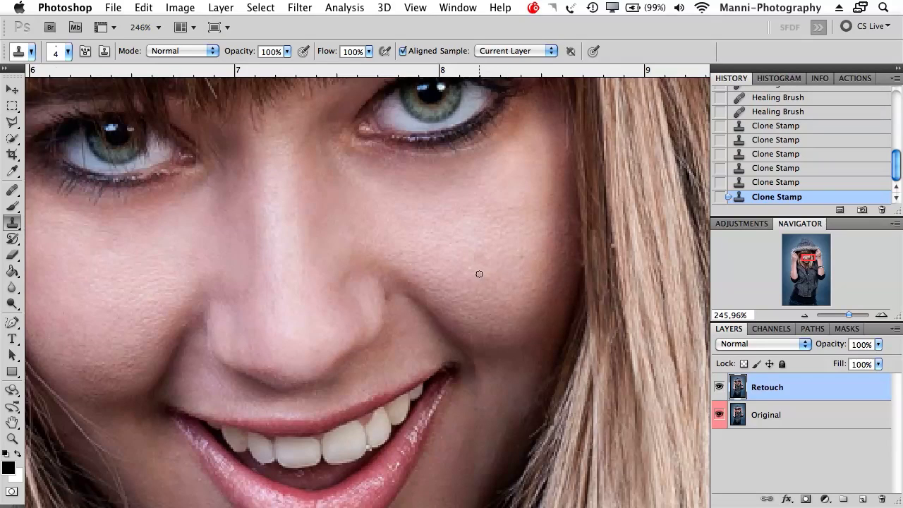
- Smooth the cloned spot and the skin around it on the cheek with the Healing Brush, sampling clean skin nearby
key("j")
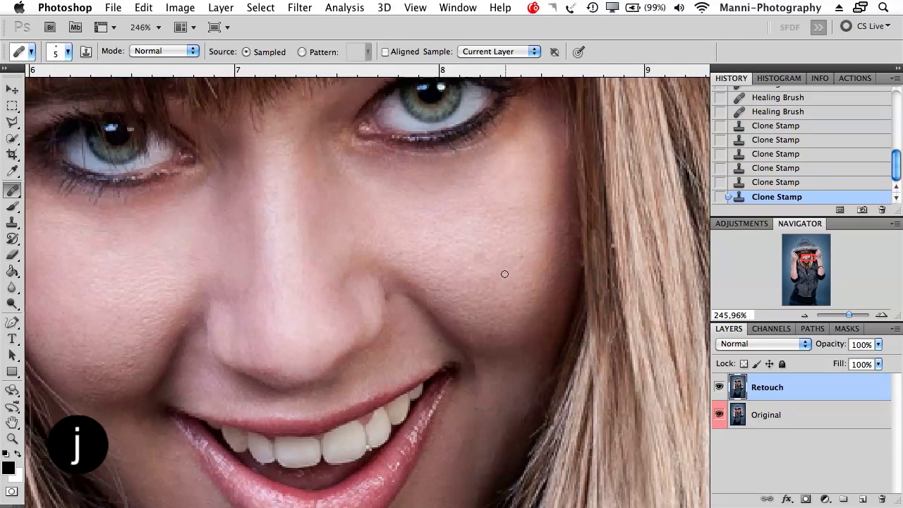
left_click(498, 255, "alt")
mouse_move(485, 256)
left_mouse_down()
mouse_move(492, 273)
mouse_move(527, 216)
left_mouse_up()
left_click(482, 254)
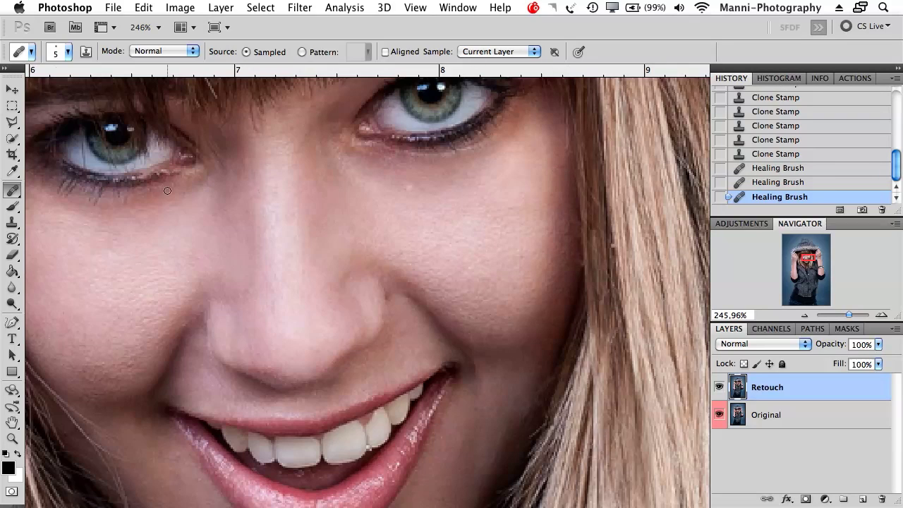
- Remove the black dot near the edge of the forearm with the Clone Stamp, sampling skin just below it
key("s")
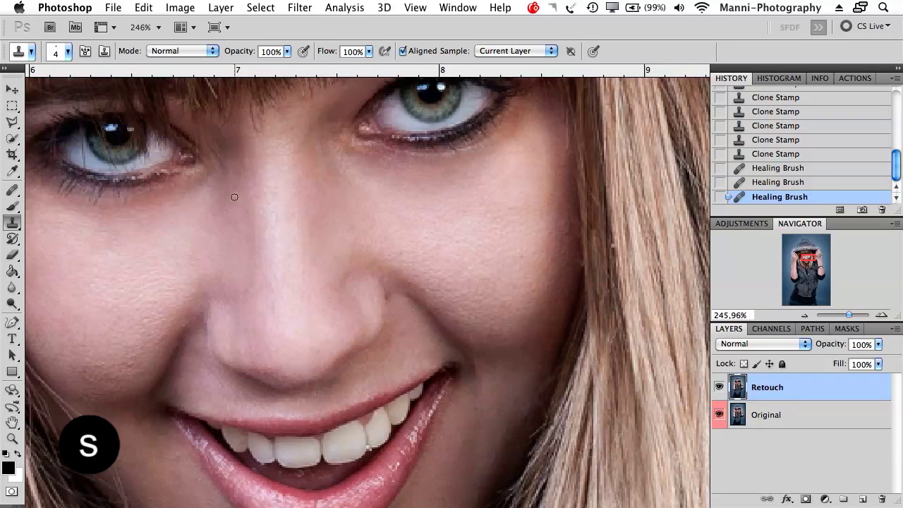
left_click_drag(849, 315, 842, 317)
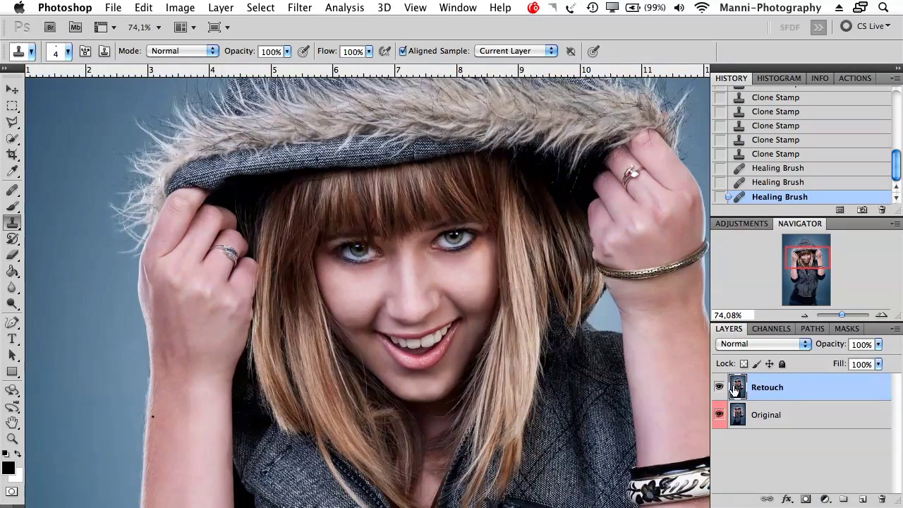
left_click_drag(823, 257, 842, 317)
left_click_drag(619, 358, 506, 332)
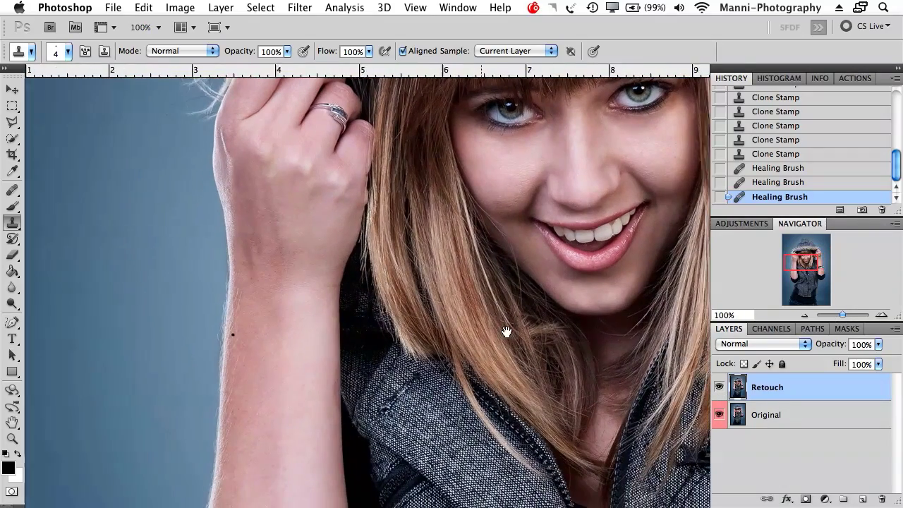
left_click_drag(845, 317, 848, 316)
left_click_drag(793, 261, 776, 268)
left_click_drag(848, 316, 853, 315)
left_click_drag(486, 204, 480, 247)
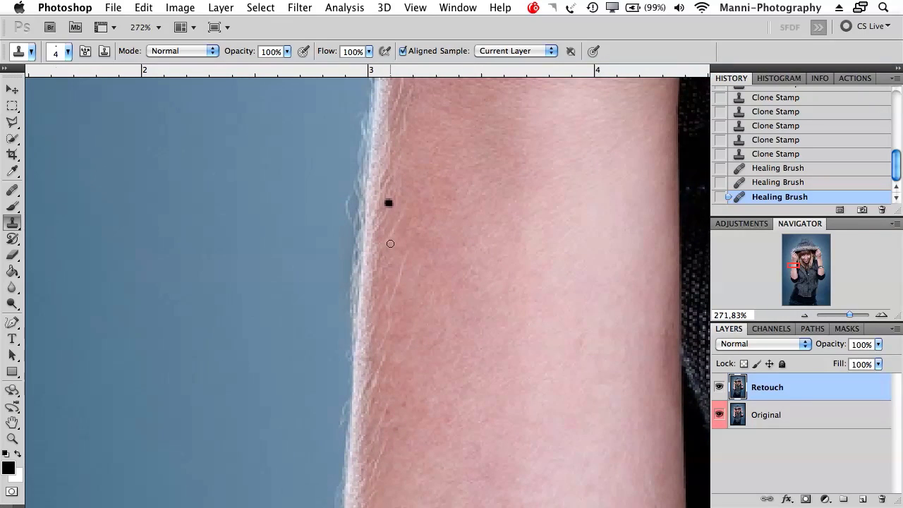
left_click(380, 222, "alt")
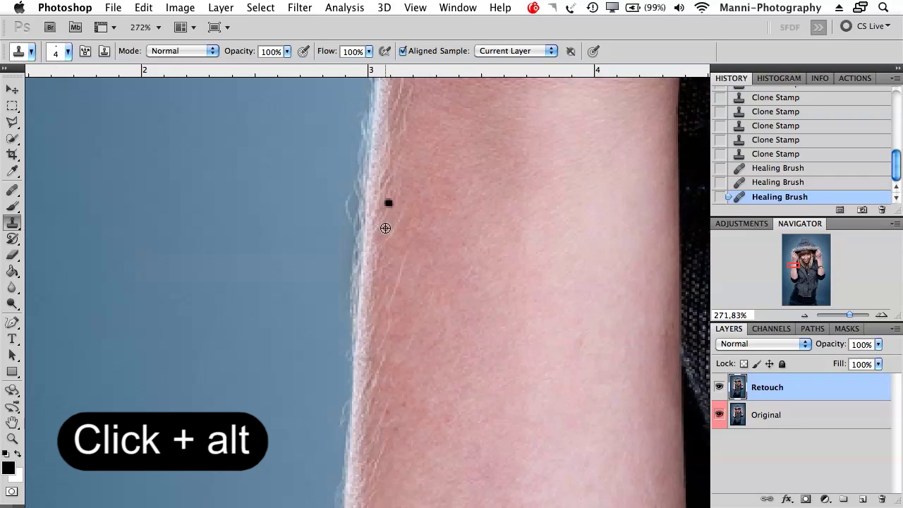
left_click(387, 203)
- Refine the retouched forearm spot with more Clone Stamp strokes so it blends with the surrounding skin and fine hairs
left_click(386, 240, "alt")
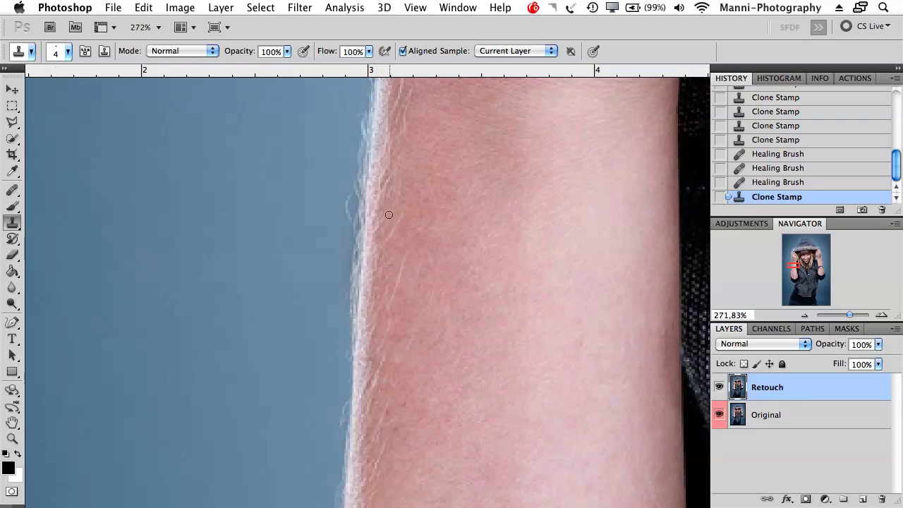
left_click(380, 222)
left_click_drag(388, 207, 395, 187)
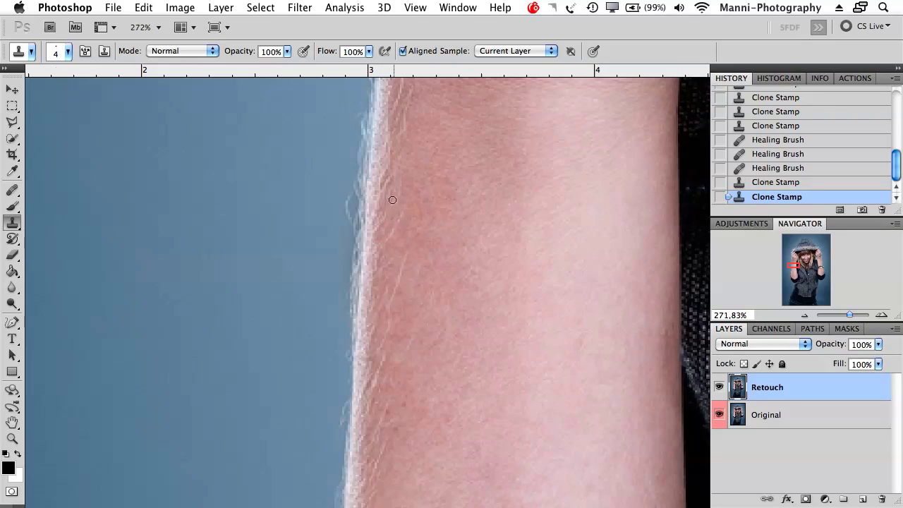
left_click(391, 198)
left_click(380, 204)
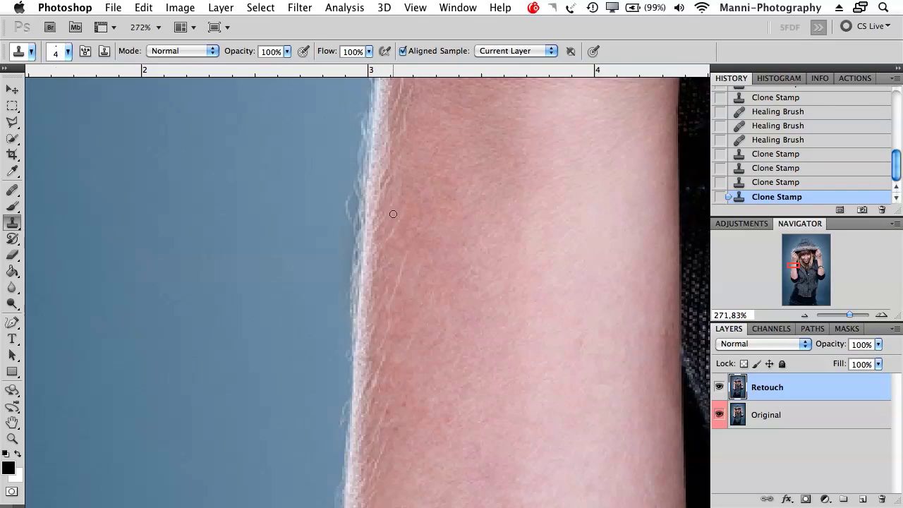
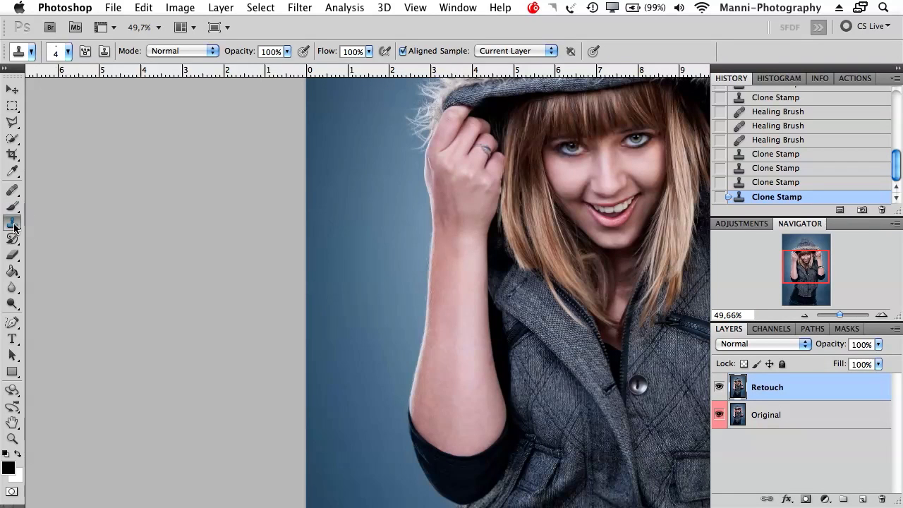
- Clone the raised forearm onto the empty blue background beside it with the Clone Stamp at brush size 125
left_click_drag(14, 226, 64, 218)
key("bracketright")
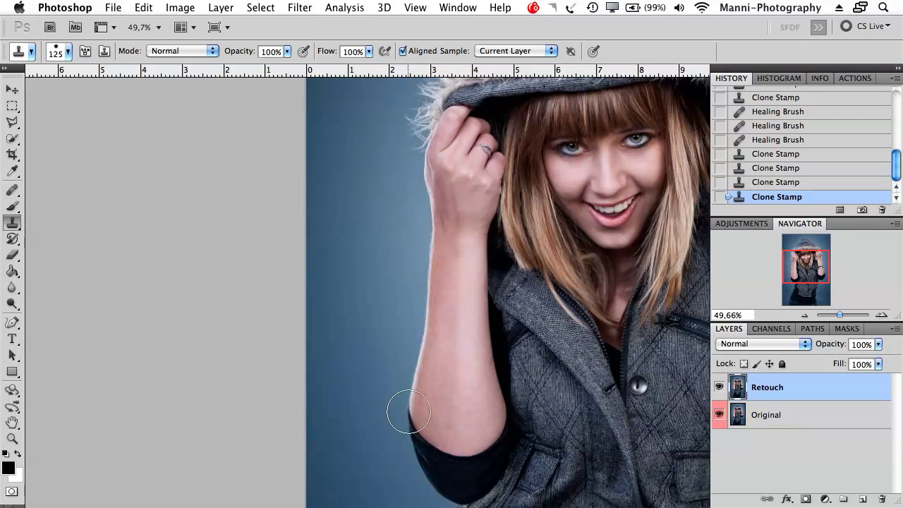
left_click_drag(380, 225, 367, 272)
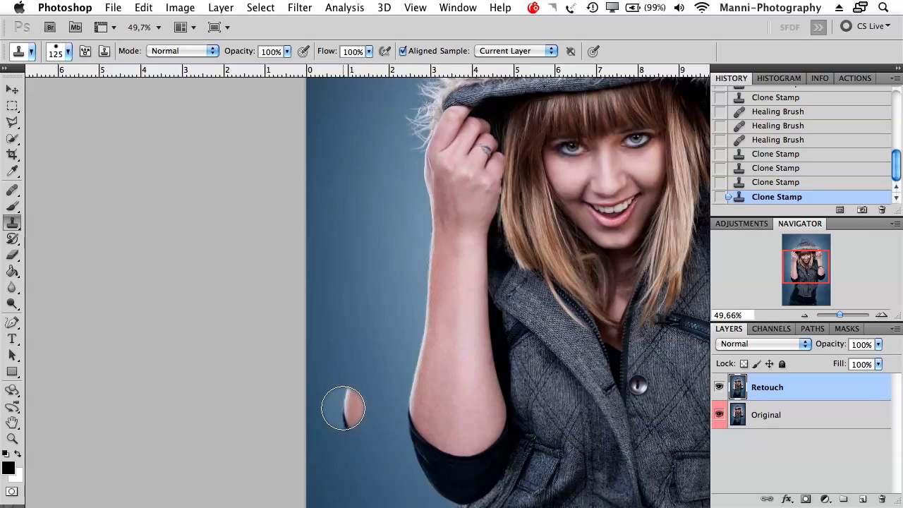
left_click_drag(343, 411, 365, 230)
left_click_drag(357, 324, 349, 424)
left_click_drag(358, 390, 371, 230)
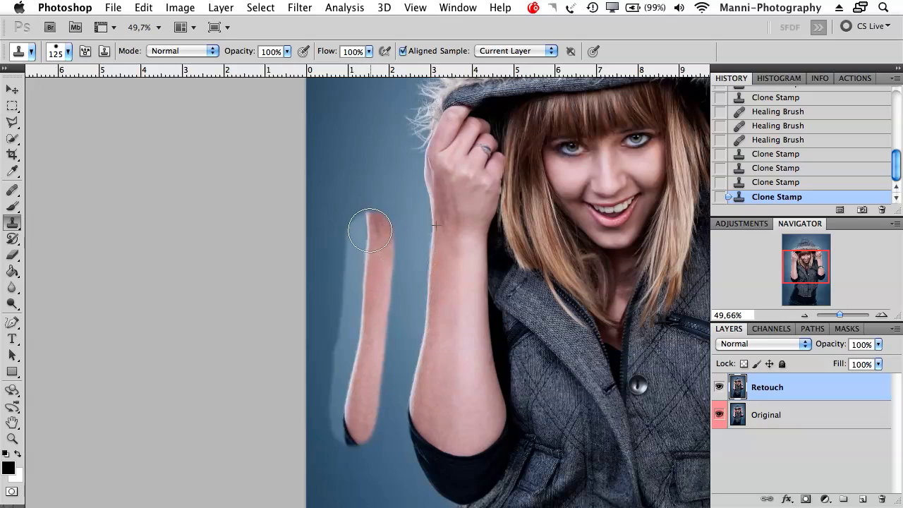
left_click_drag(354, 425, 373, 393)
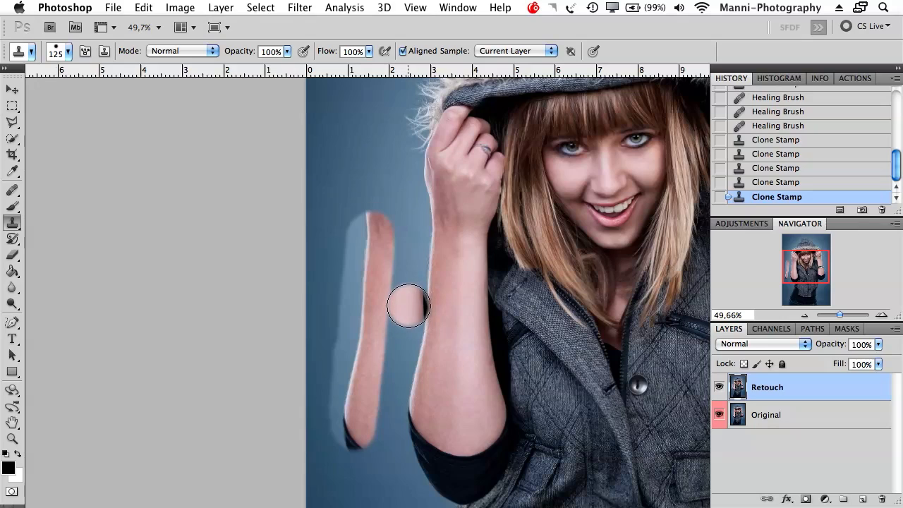
key("e")
key("bracketleft")
key("bracketleft")
key("bracketleft")
key("bracketleft")
key("bracketleft")
key("bracketleft")
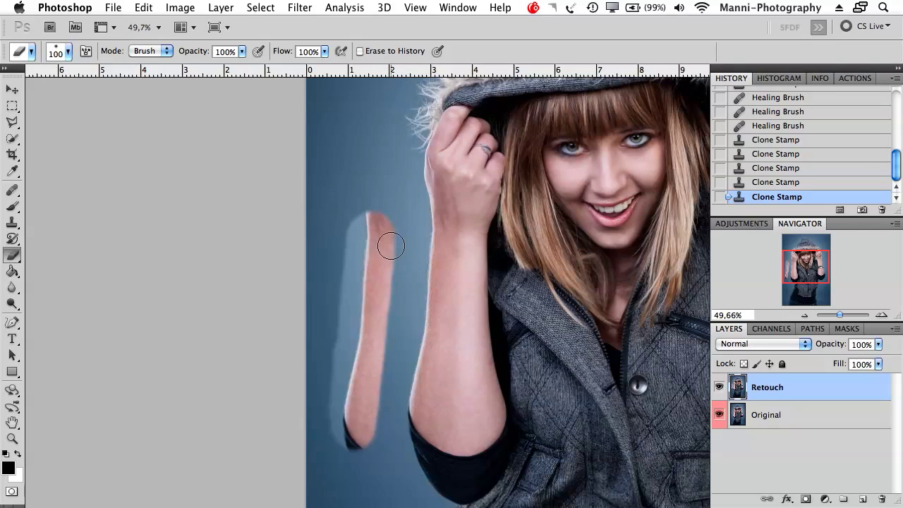
- Switch from the Clone Stamp to the Pattern Stamp tool
left_click(14, 224)
left_click_drag(14, 225, 40, 223)
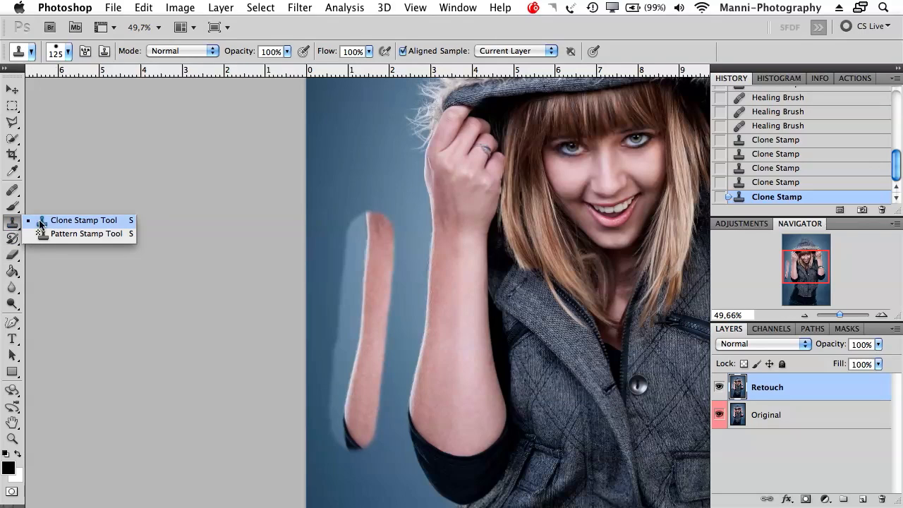
left_click(77, 236)
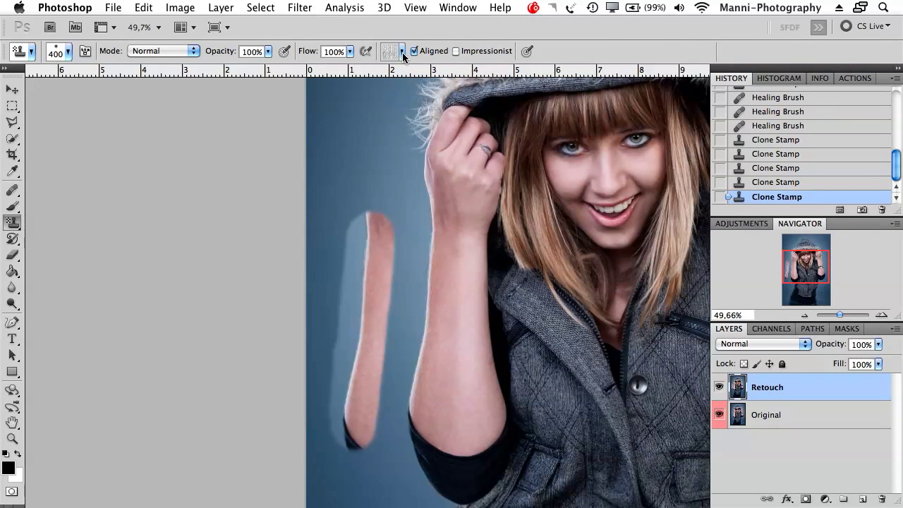
- Replace the available patterns with the Artist Surfaces set and choose the light woven grid pattern
left_click(402, 52)
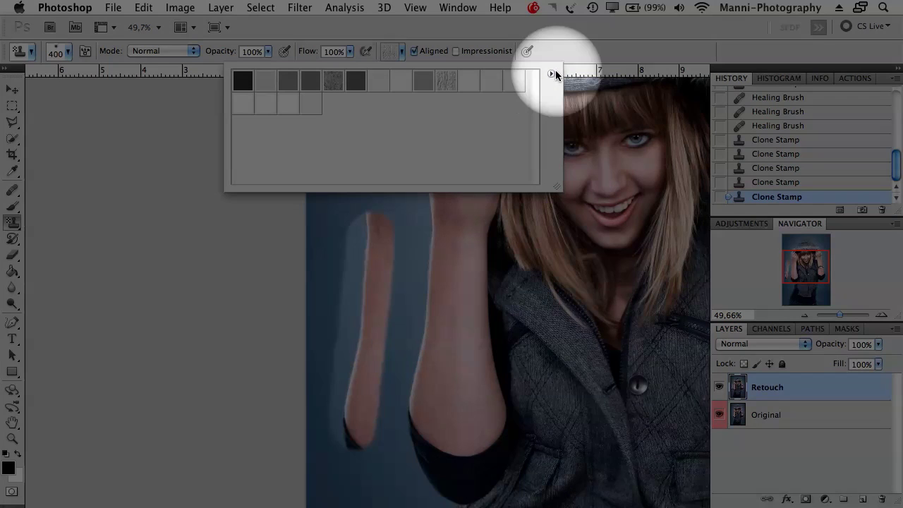
left_click(550, 74)
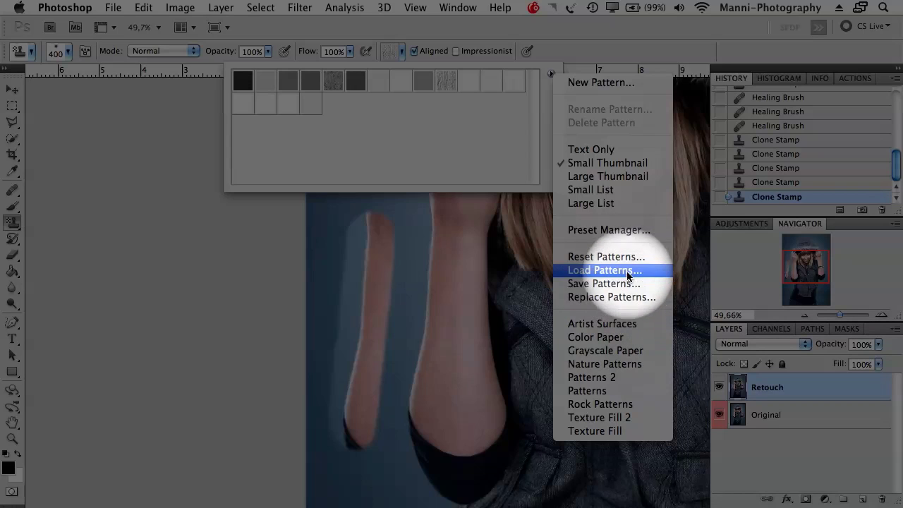
left_click(590, 326)
left_click(558, 199)
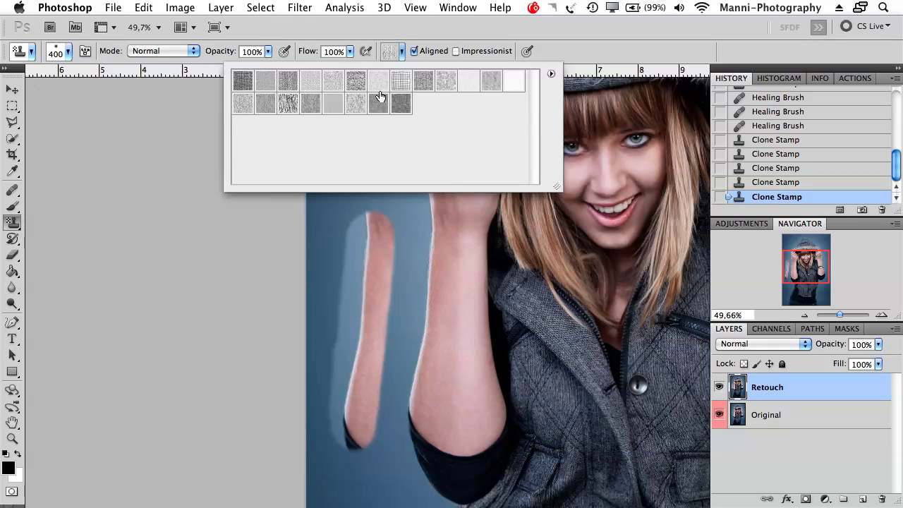
left_click(399, 85)
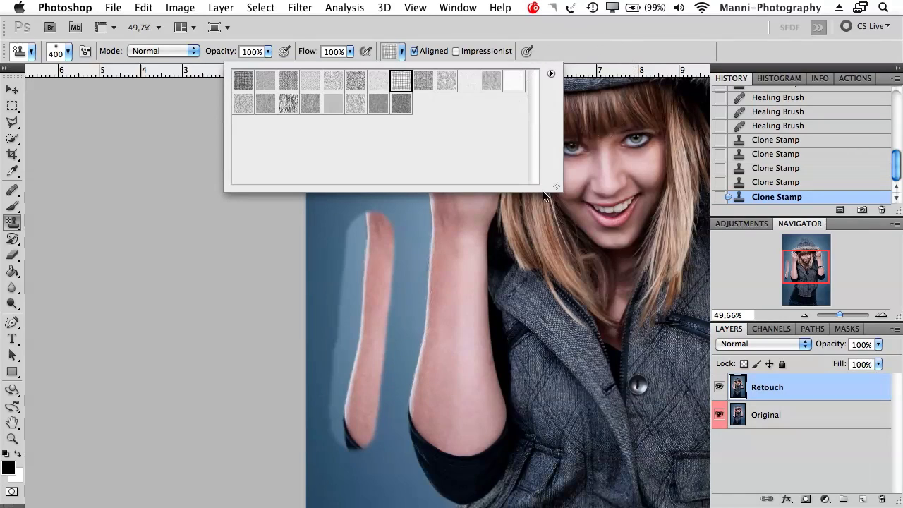
left_click(575, 69)
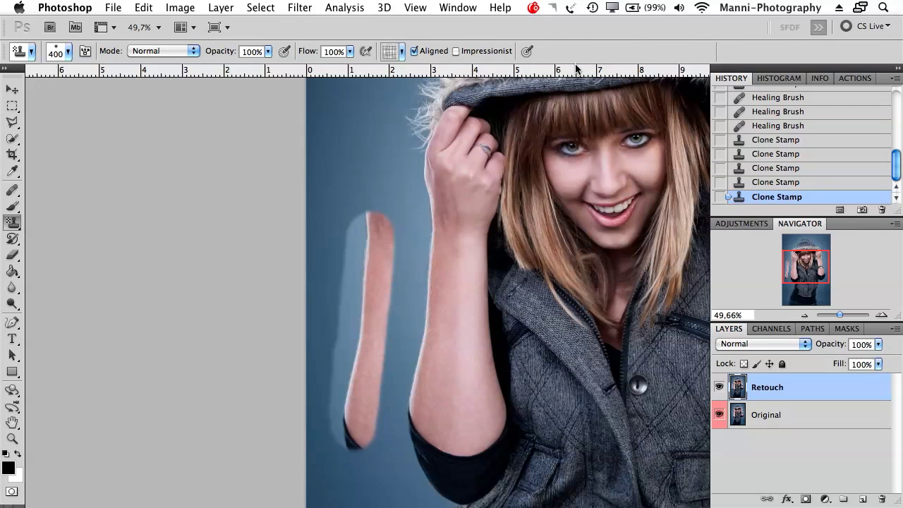
- Paint the grid pattern over the background around the woman with the Pattern Stamp at brush size 250 in Normal mode
scroll(468, 278, "left", 5)
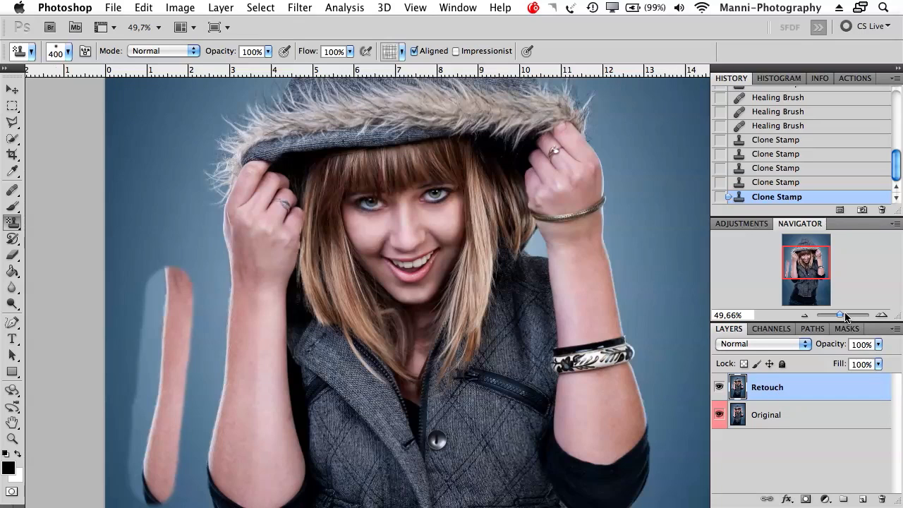
left_click_drag(840, 317, 838, 317)
left_click_drag(520, 258, 478, 239)
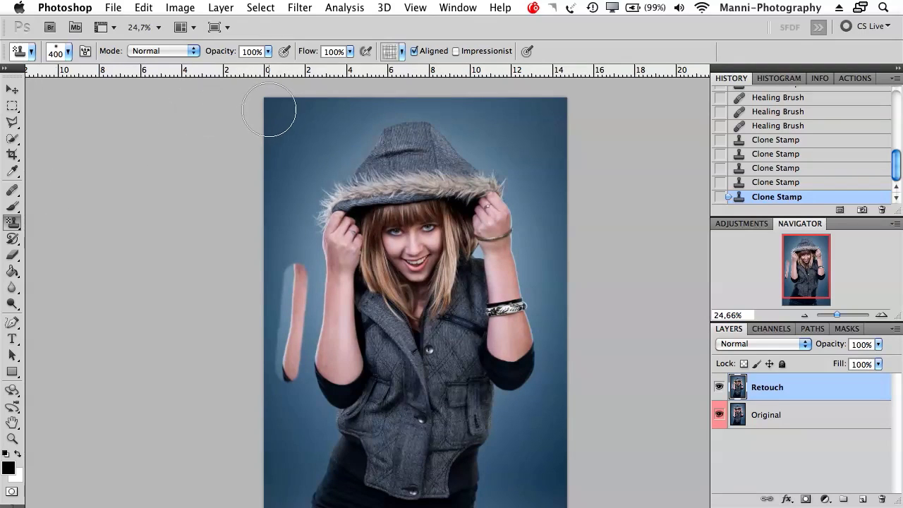
key("bracketleft")
key("bracketleft")
mouse_move(275, 107)
left_mouse_down()
mouse_move(246, 147)
mouse_move(336, 84)
mouse_move(275, 162)
mouse_move(299, 144)
mouse_move(249, 230)
mouse_move(247, 252)
mouse_move(263, 269)
mouse_move(256, 303)
mouse_move(273, 311)
mouse_move(318, 233)
mouse_move(268, 480)
mouse_move(315, 351)
mouse_move(328, 404)
mouse_move(318, 465)
left_mouse_up()
scroll(332, 353, "down", 5)
mouse_move(317, 331)
left_mouse_down()
mouse_move(298, 383)
mouse_move(250, 398)
mouse_move(321, 381)
left_mouse_up()
scroll(309, 126, "up", 3)
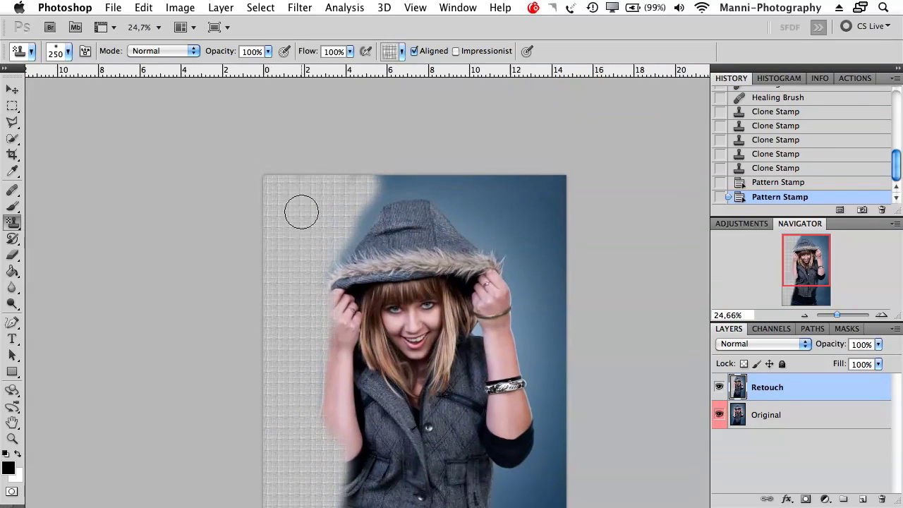
mouse_move(281, 185)
left_mouse_down()
mouse_move(377, 199)
mouse_move(322, 269)
mouse_move(406, 164)
mouse_move(374, 185)
mouse_move(469, 189)
mouse_move(518, 228)
mouse_move(451, 198)
mouse_move(503, 252)
mouse_move(500, 220)
mouse_move(528, 197)
left_mouse_up()
mouse_move(578, 246)
left_mouse_down()
mouse_move(544, 272)
mouse_move(560, 287)
mouse_move(544, 246)
left_mouse_up()
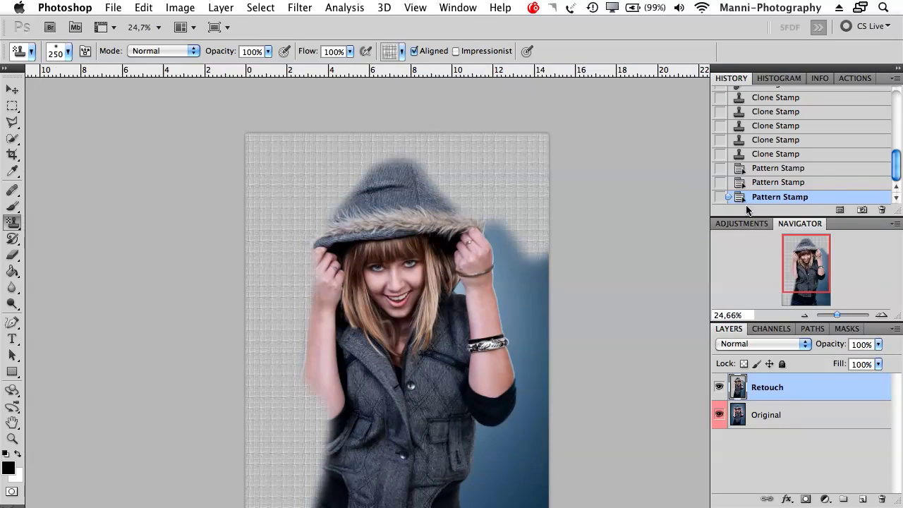
- Step back in the history to the last Clone Stamp state, before the pattern strokes
left_click(765, 169)
left_click(776, 155)
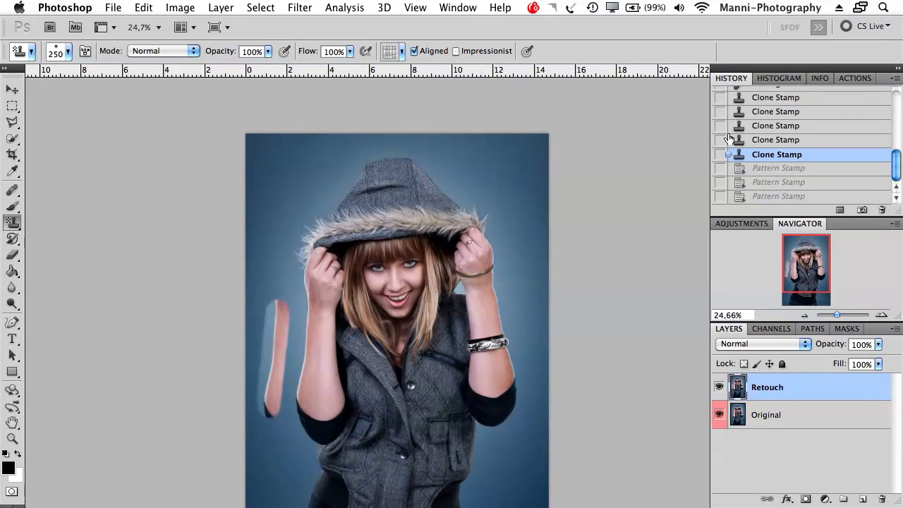
left_click_drag(386, 288, 361, 253)
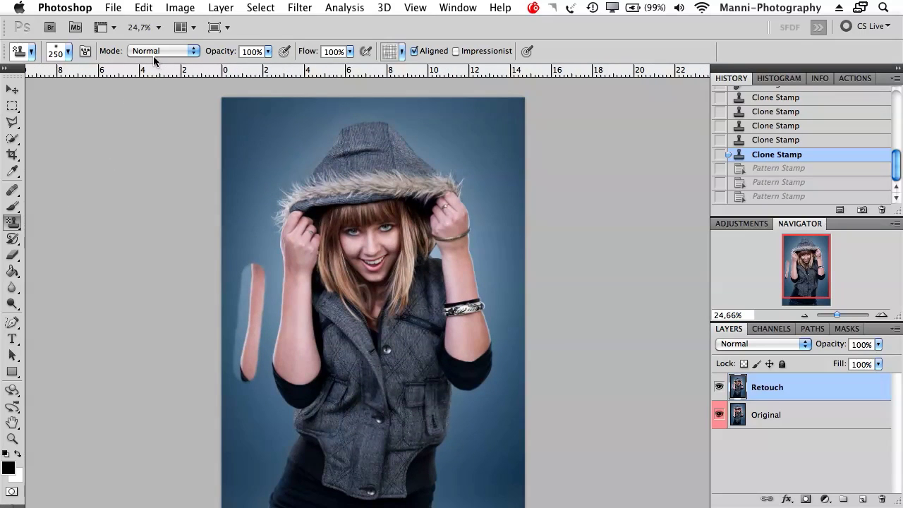
- Set the Pattern Stamp's blending mode to Overlay and paint the grid pattern over the background on both sides of the woman
left_click(183, 48)
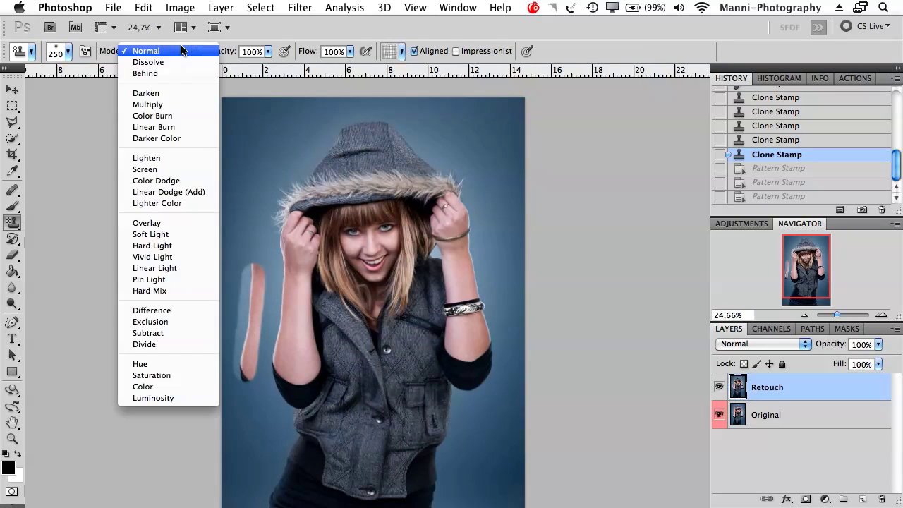
left_click(169, 225)
mouse_move(212, 125)
left_mouse_down()
mouse_move(251, 115)
mouse_move(235, 94)
mouse_move(227, 158)
mouse_move(280, 108)
mouse_move(296, 115)
mouse_move(323, 94)
mouse_move(231, 239)
mouse_move(341, 105)
mouse_move(233, 280)
mouse_move(246, 254)
mouse_move(243, 294)
mouse_move(263, 240)
mouse_move(247, 356)
mouse_move(256, 297)
mouse_move(228, 269)
mouse_move(234, 358)
mouse_move(262, 420)
mouse_move(268, 225)
left_mouse_up()
mouse_move(264, 232)
left_mouse_down()
mouse_move(261, 339)
mouse_move(296, 296)
mouse_move(255, 409)
left_mouse_up()
mouse_move(514, 289)
left_mouse_down()
mouse_move(467, 311)
mouse_move(474, 238)
mouse_move(532, 199)
mouse_move(484, 298)
mouse_move(507, 287)
mouse_move(526, 390)
mouse_move(540, 239)
left_mouse_up()
left_click_drag(532, 194, 531, 198)
mouse_move(267, 190)
left_mouse_down()
mouse_move(203, 372)
mouse_move(192, 339)
left_mouse_up()
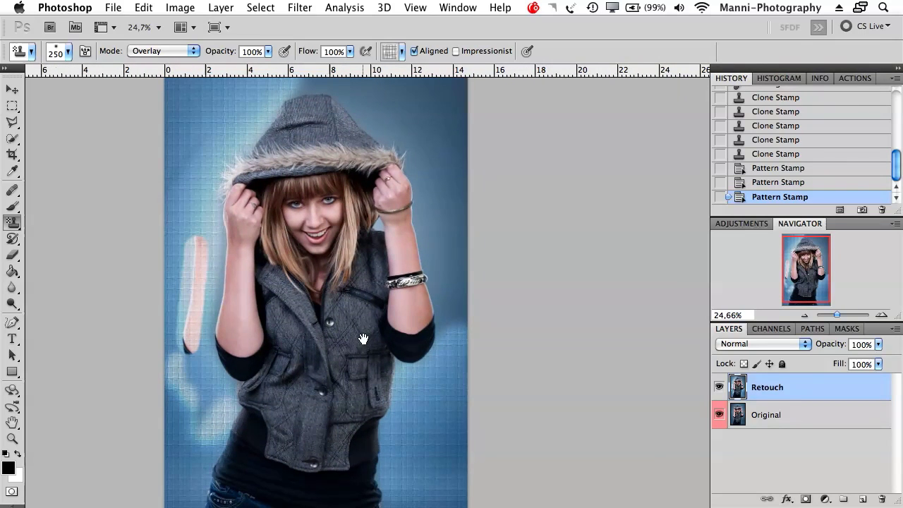
mouse_move(449, 197)
left_mouse_down()
mouse_move(456, 326)
mouse_move(440, 286)
mouse_move(428, 189)
mouse_move(455, 63)
mouse_move(370, 127)
mouse_move(400, 84)
mouse_move(480, 92)
mouse_move(447, 187)
mouse_move(452, 125)
mouse_move(460, 212)
left_mouse_up()
left_click_drag(450, 169, 449, 256)
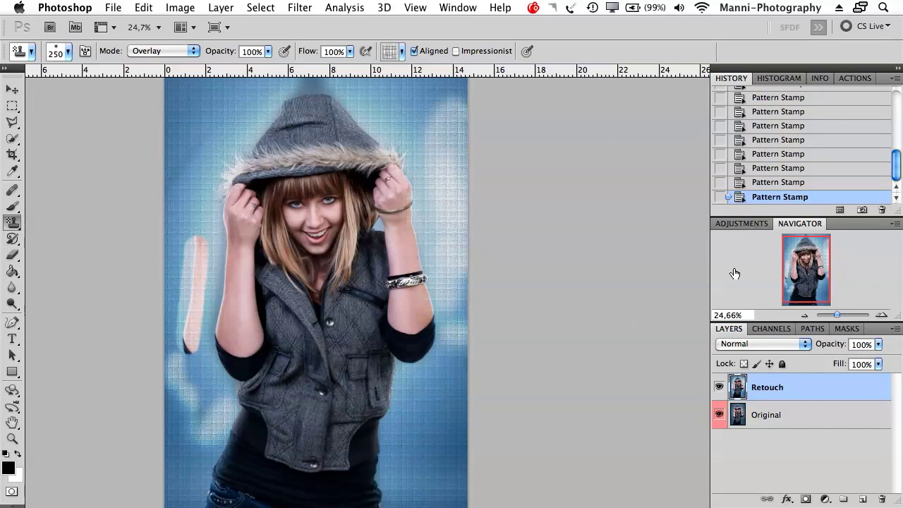
- Return the Pattern Stamp to Normal mode and paint a pattern stroke down the background beside the arm with the bracelets
left_click(170, 51)
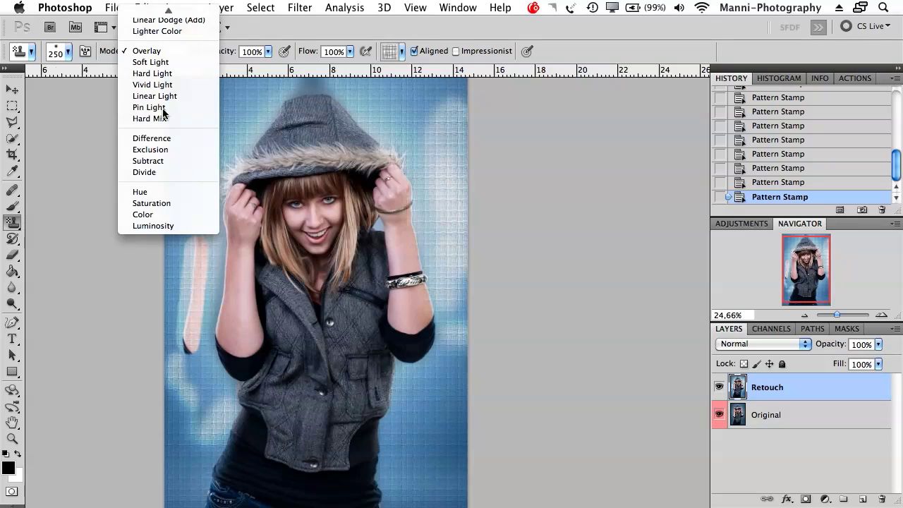
mouse_move(184, 7)
left_click(146, 12)
mouse_move(452, 98)
left_mouse_down()
mouse_move(444, 458)
mouse_move(412, 433)
left_mouse_up()
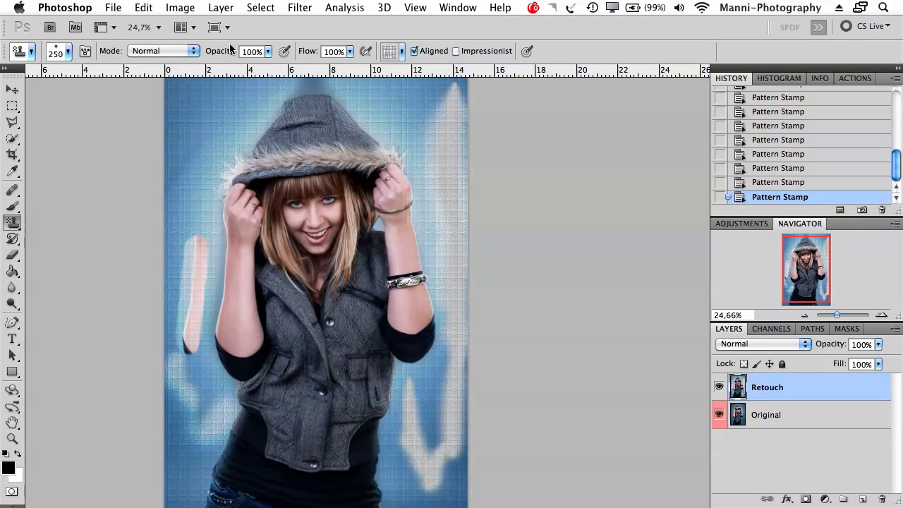
left_click(158, 51)
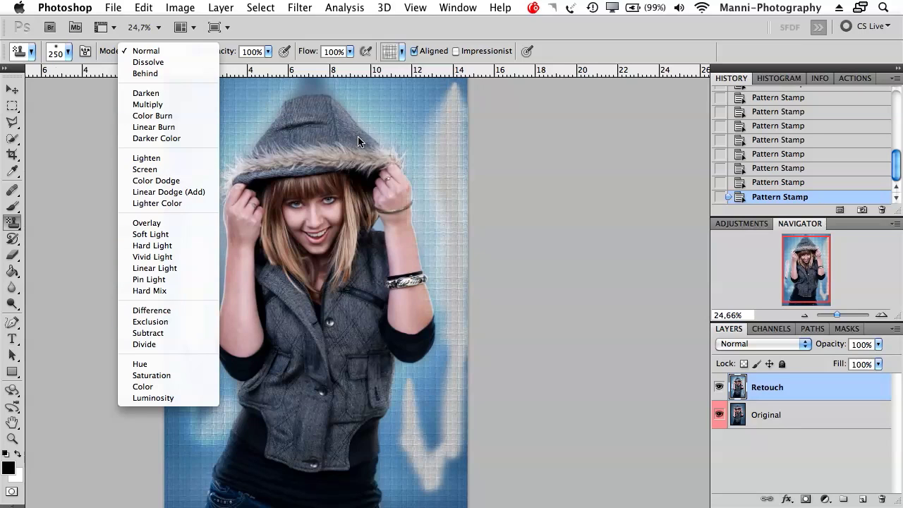
left_click(358, 141)
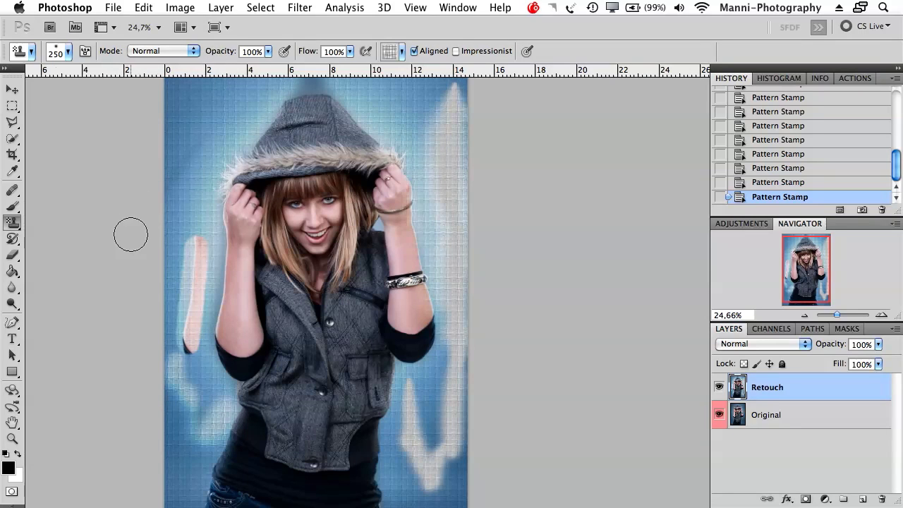
- Restore the background beside the arm without bracelets, including the cloned arm, using the History Brush at brush size 300
left_click(19, 240)
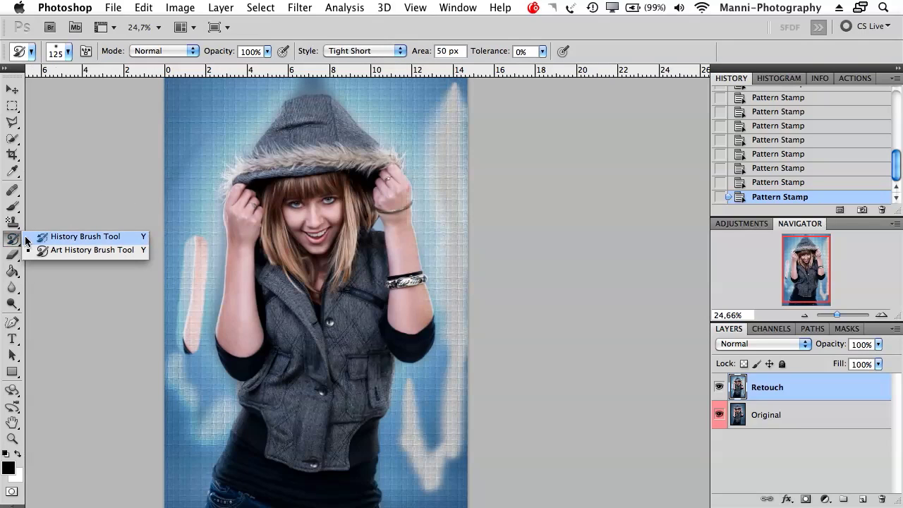
left_click(36, 240)
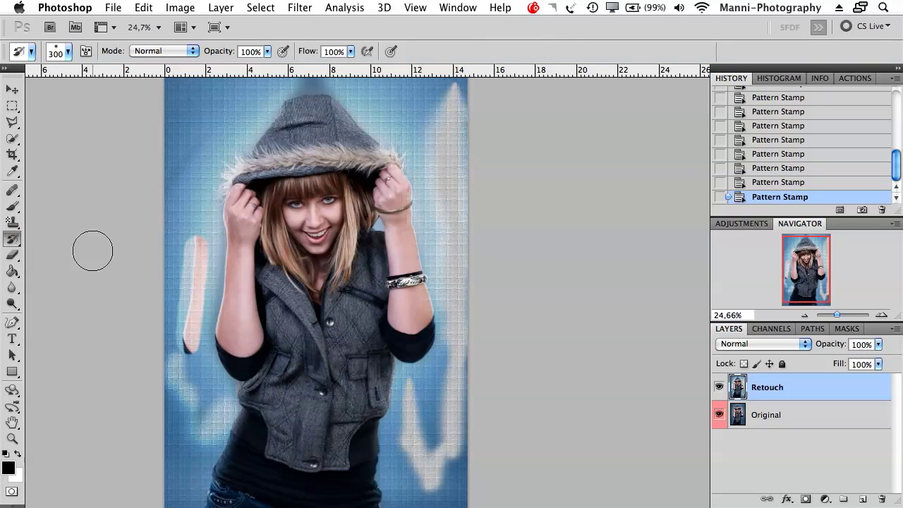
left_click_drag(372, 178, 372, 195)
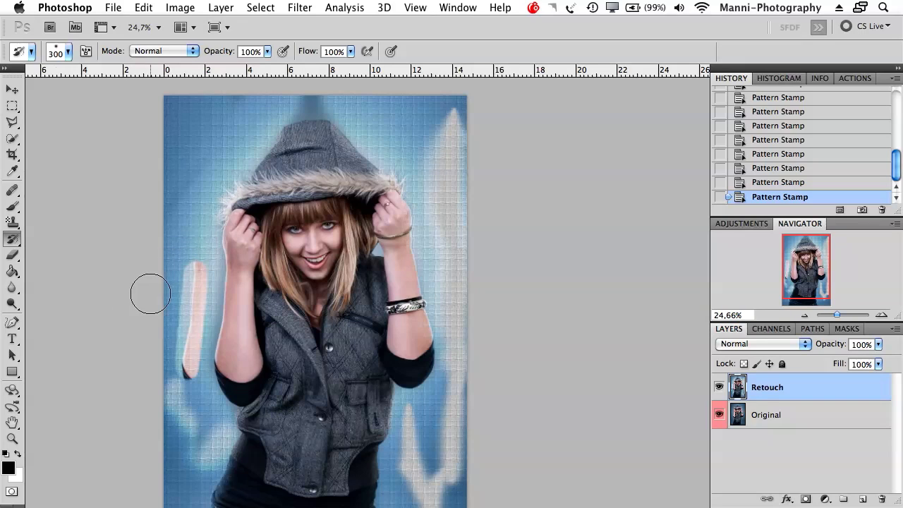
mouse_move(150, 292)
left_mouse_down()
mouse_move(202, 238)
mouse_move(161, 282)
mouse_move(200, 268)
mouse_move(151, 345)
mouse_move(225, 297)
mouse_move(192, 387)
mouse_move(204, 430)
mouse_move(246, 462)
left_mouse_up()
scroll(225, 353, "down", 5)
mouse_move(198, 237)
left_mouse_down()
mouse_move(151, 402)
mouse_move(160, 411)
mouse_move(251, 268)
mouse_move(207, 413)
left_mouse_up()
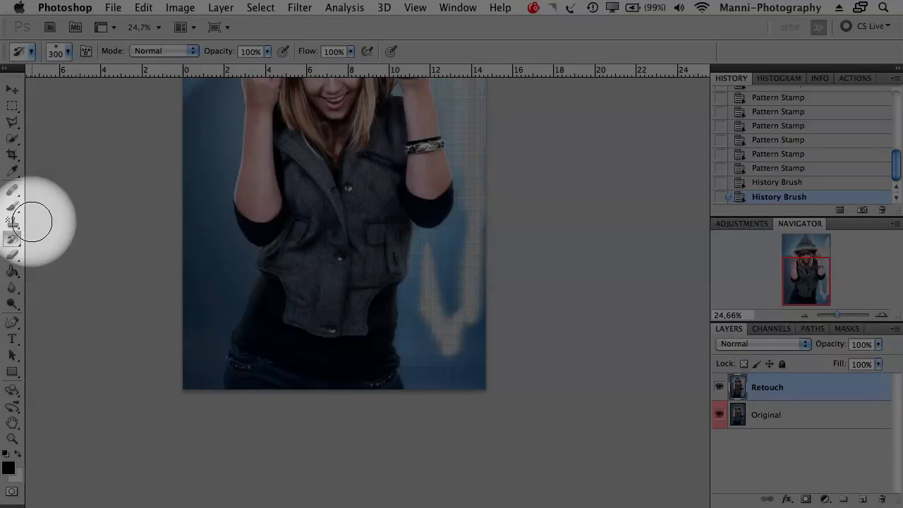
- Paint away the remaining pattern across the background with the History Brush, enlarging its brush size to 900
left_click(27, 242)
left_click(81, 236)
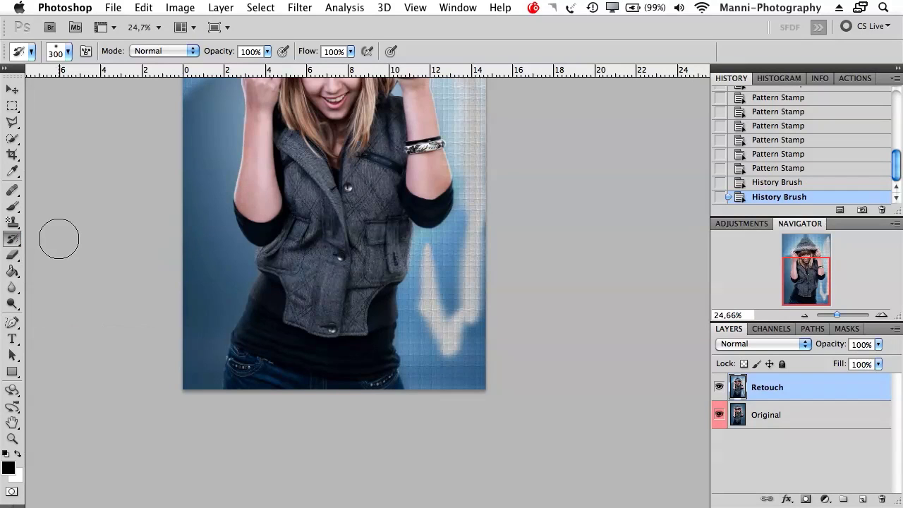
mouse_move(398, 364)
left_mouse_down()
mouse_move(410, 222)
mouse_move(426, 311)
mouse_move(444, 271)
mouse_move(479, 413)
left_mouse_up()
left_click_drag(845, 315, 834, 315)
key("bracketright")
key("bracketright")
key("bracketright")
key("bracketright")
key("bracketright")
key("bracketright")
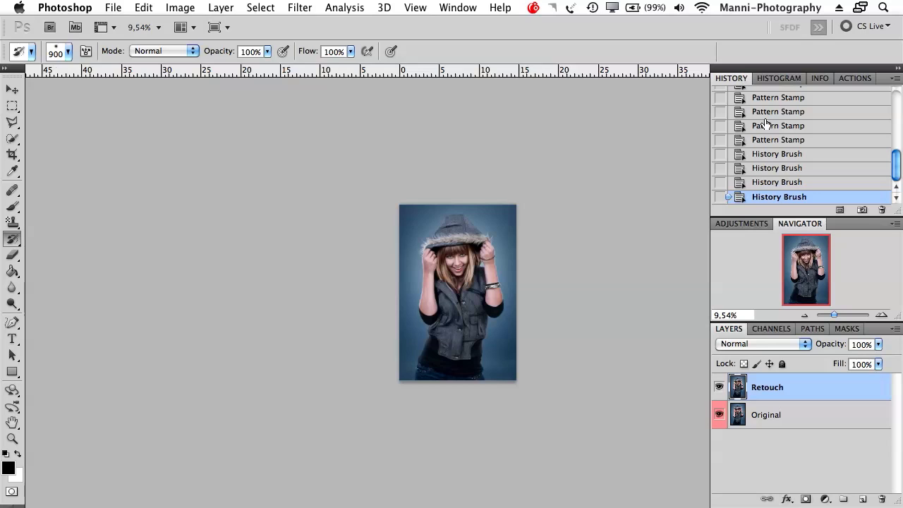
- Try a few Art History Brush strokes on the photo at brush size 125, keeping that tool active
left_click_drag(834, 315, 837, 317)
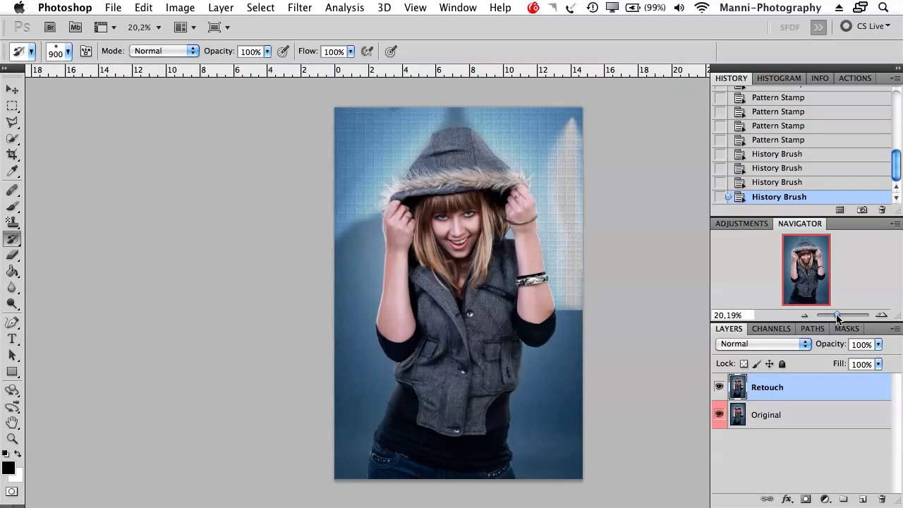
left_click_drag(631, 292, 540, 312)
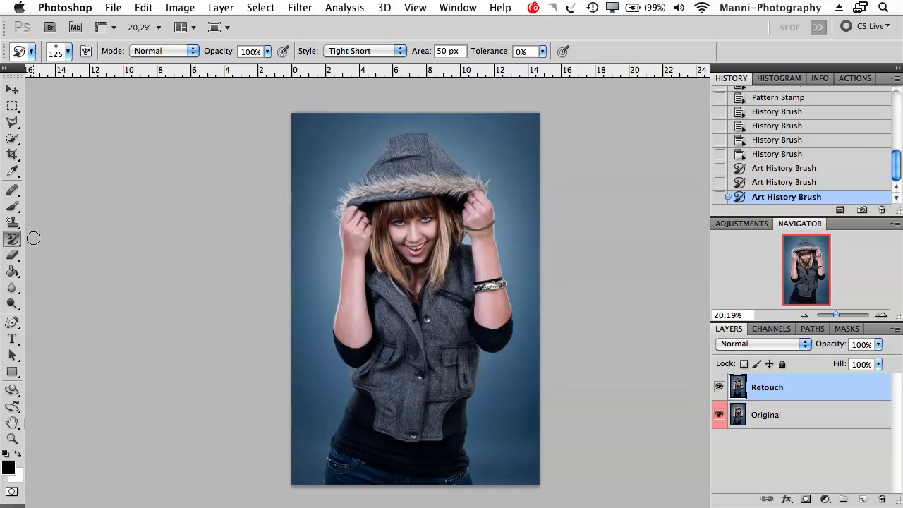
right_click(13, 239)
left_click(78, 251)
mouse_move(428, 272)
left_mouse_down()
mouse_move(425, 264)
mouse_move(414, 270)
left_mouse_up()
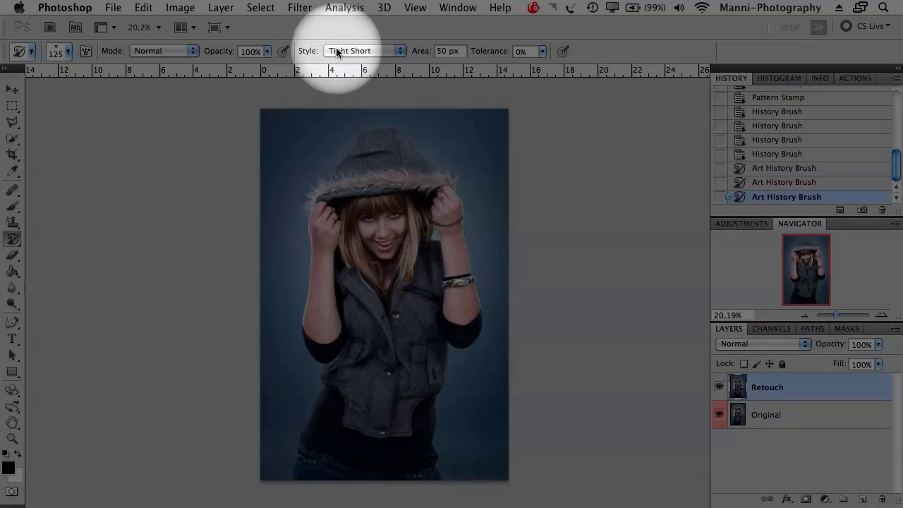
- Set the Art History Brush to Tight Short with a 10 px area and paint down the arm with the bracelets at brush size 80
left_click(379, 53)
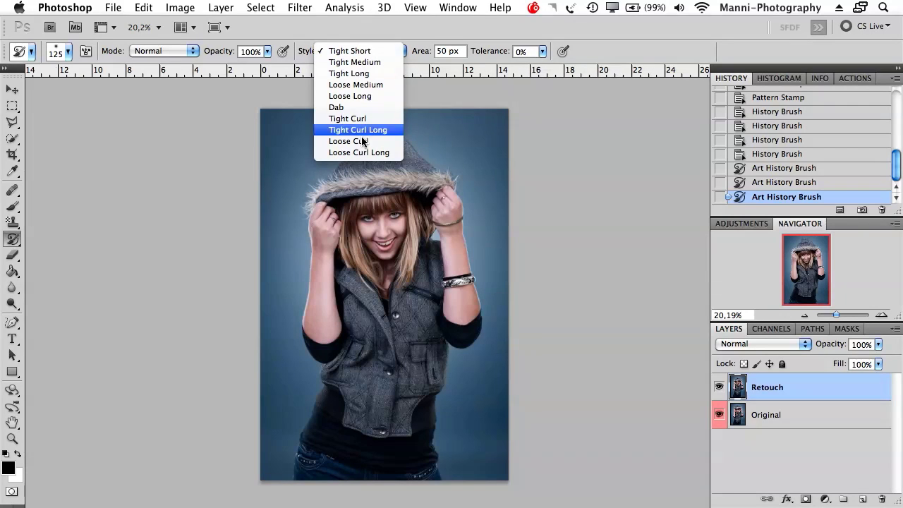
left_click(355, 51)
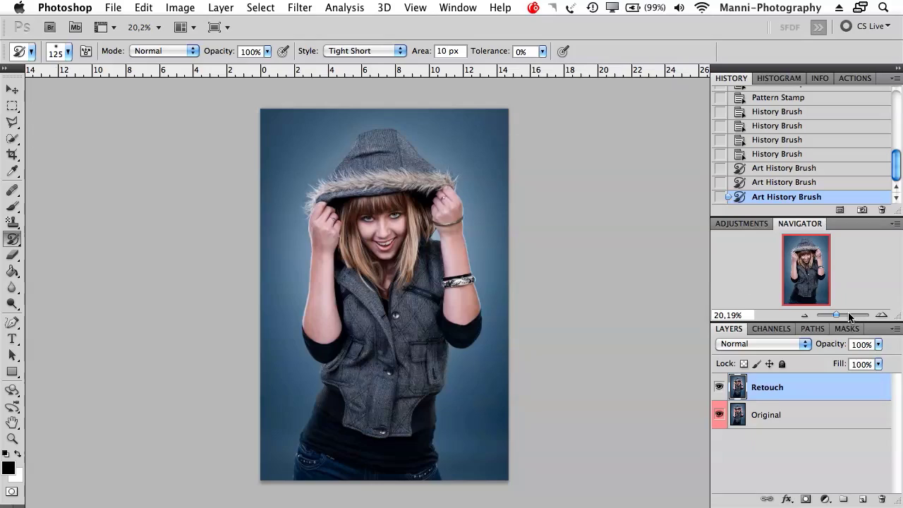
left_click(457, 291, "super")
left_click_drag(441, 254, 266, 324)
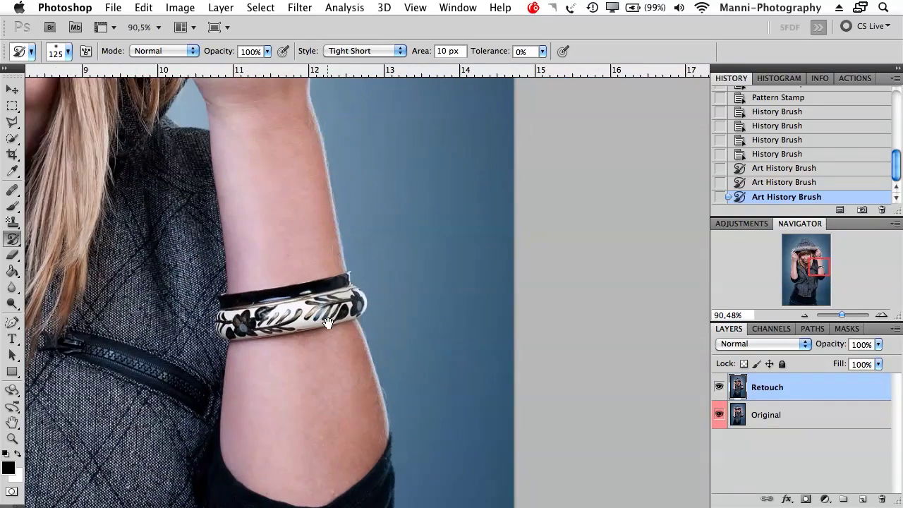
key("bracketleft")
key("bracketleft")
key("bracketleft")
mouse_move(335, 170)
left_mouse_down()
mouse_move(334, 217)
mouse_move(356, 289)
mouse_move(365, 385)
mouse_move(384, 437)
left_mouse_up()
left_click_drag(373, 134, 401, 297)
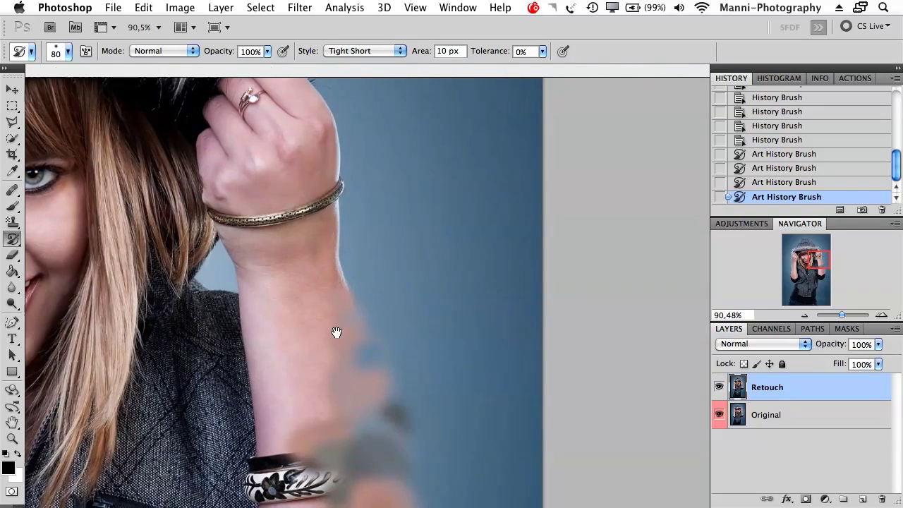
- Paint more Tight Short strokes over the raised hand above the bracelets and across the front of the vest
left_click_drag(323, 322, 331, 137)
left_click_drag(841, 314, 837, 314)
mouse_move(423, 243)
left_mouse_down()
mouse_move(399, 218)
mouse_move(376, 233)
mouse_move(385, 393)
mouse_move(370, 409)
mouse_move(355, 403)
mouse_move(365, 359)
mouse_move(357, 319)
mouse_move(327, 377)
mouse_move(323, 432)
mouse_move(338, 402)
mouse_move(338, 367)
mouse_move(349, 438)
mouse_move(366, 404)
mouse_move(398, 450)
left_mouse_up()
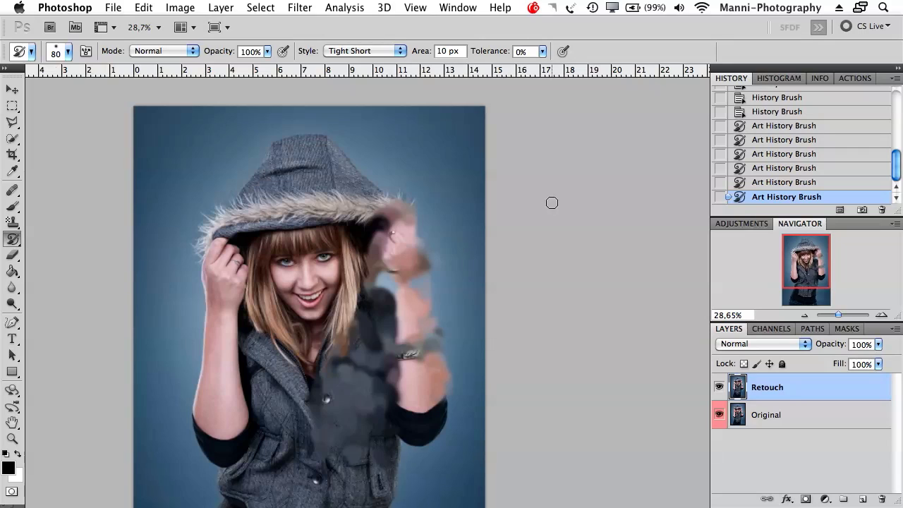
- Switch the Art History Brush style to Dab and paint along the fur edge of the hood above the hair
left_click(349, 50)
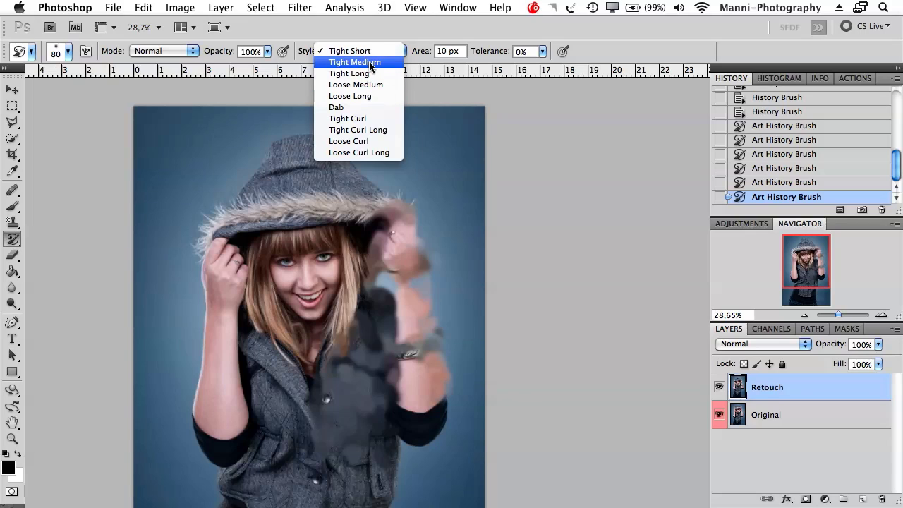
left_click(371, 107)
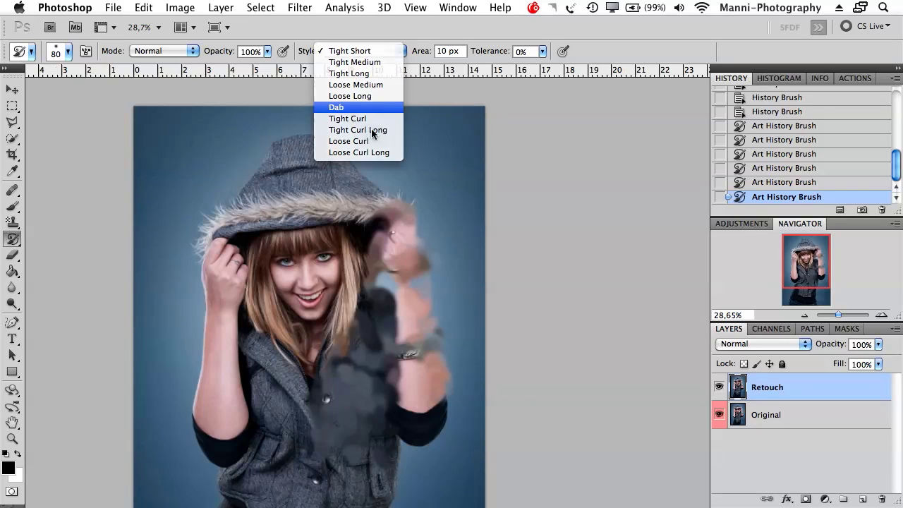
mouse_move(370, 209)
left_mouse_down()
mouse_move(303, 203)
mouse_move(346, 209)
left_mouse_up()
left_click_drag(287, 216, 307, 225)
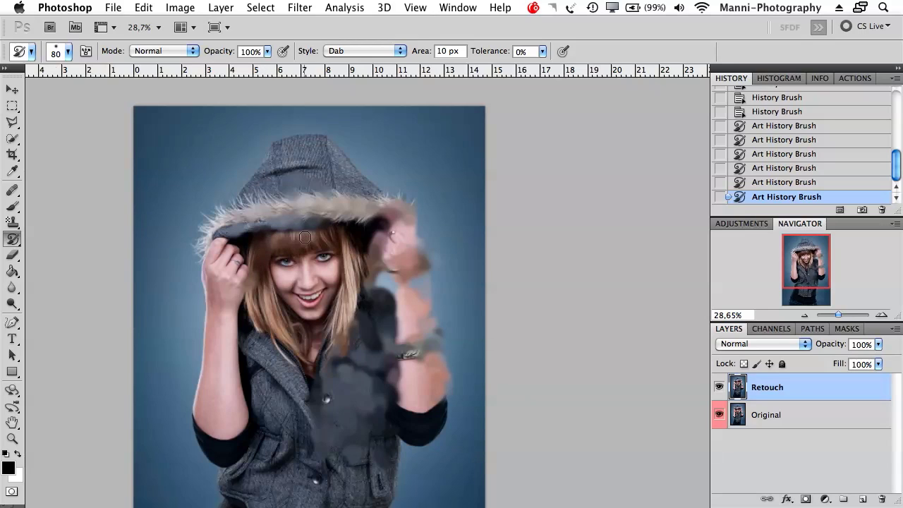
- Switch the Art History Brush style to Loose Curl and paint over the hood, the arm without bracelets and the vest
left_click(364, 51)
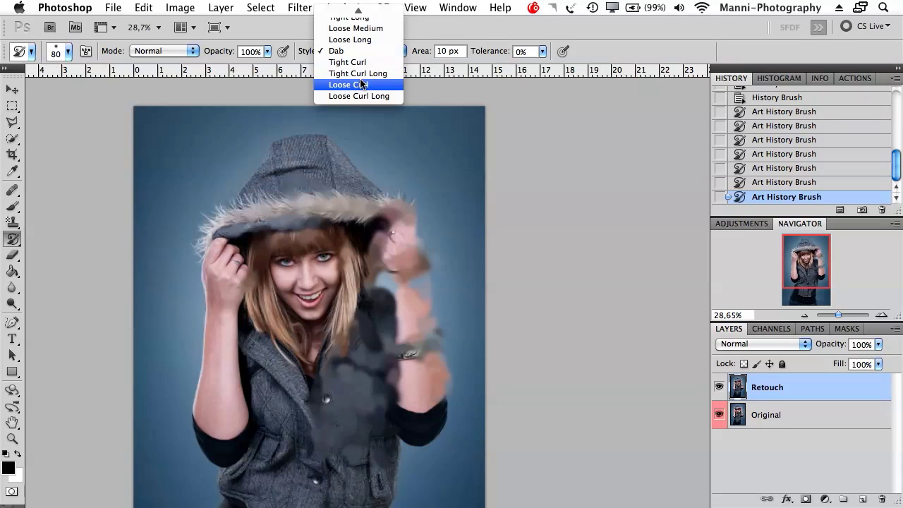
left_click(352, 85)
mouse_move(314, 225)
left_mouse_down()
mouse_move(271, 189)
mouse_move(237, 209)
mouse_move(213, 246)
mouse_move(219, 305)
mouse_move(203, 397)
mouse_move(204, 344)
mouse_move(209, 378)
mouse_move(198, 417)
mouse_move(221, 455)
mouse_move(232, 460)
mouse_move(242, 388)
mouse_move(227, 352)
mouse_move(279, 366)
left_mouse_up()
scroll(280, 303, "down", 5)
mouse_move(282, 244)
left_mouse_down()
mouse_move(312, 354)
mouse_move(276, 437)
mouse_move(291, 411)
left_mouse_up()
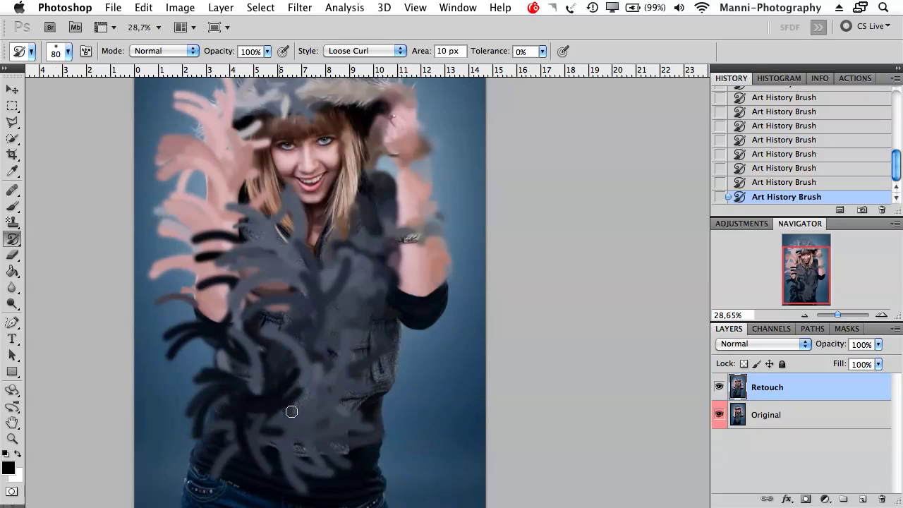
left_click_drag(839, 314, 835, 315)
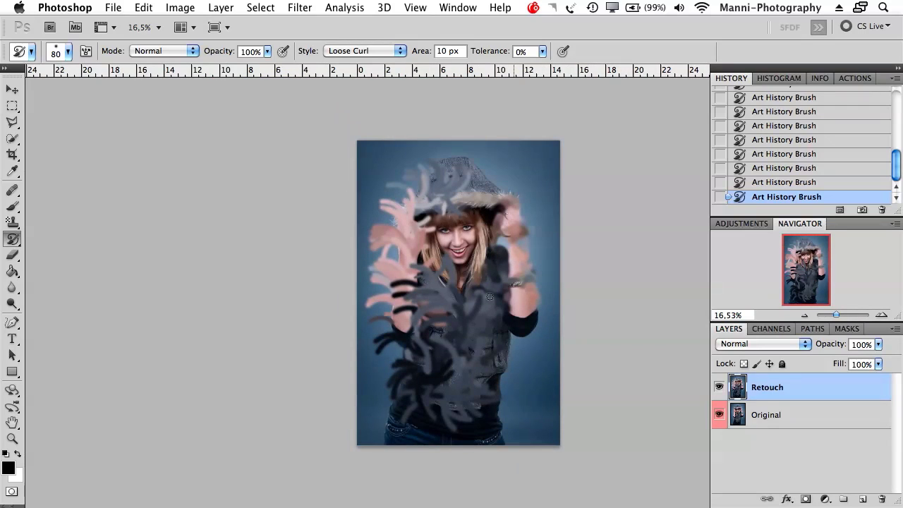
left_click_drag(550, 297, 444, 290)
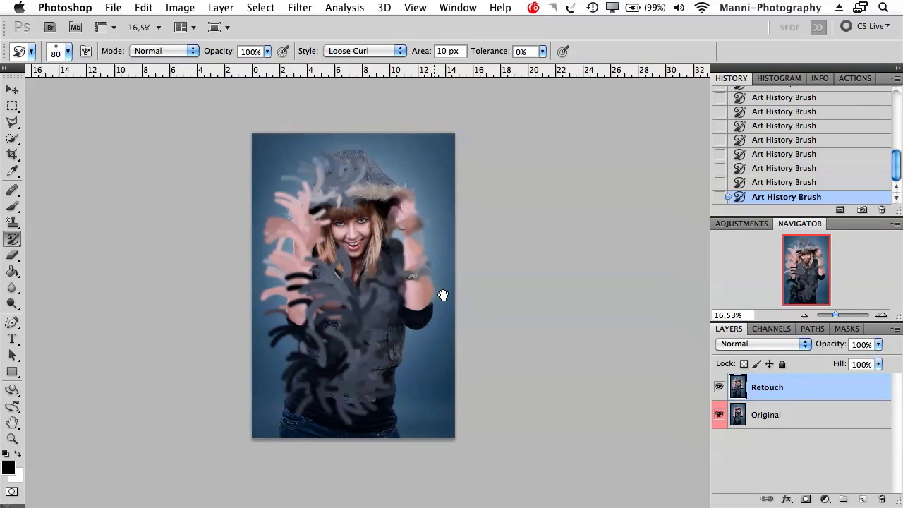
left_click_drag(395, 396, 399, 440)
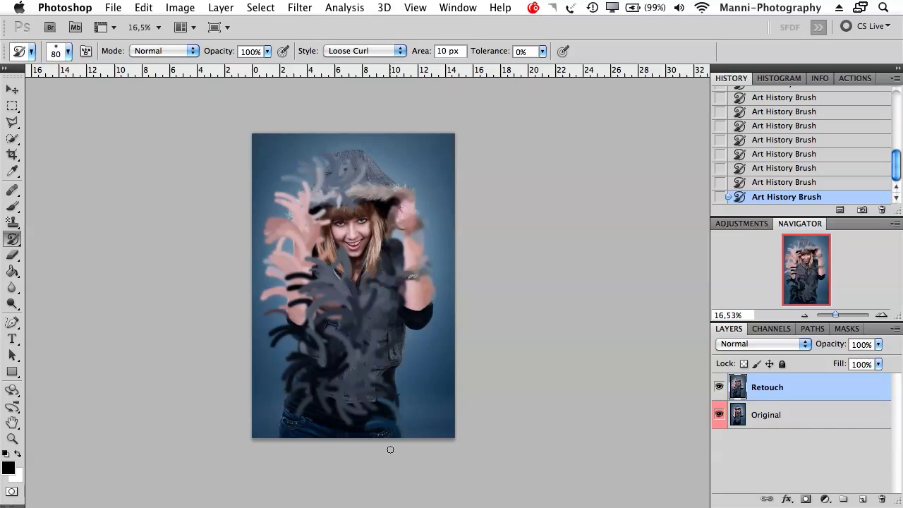